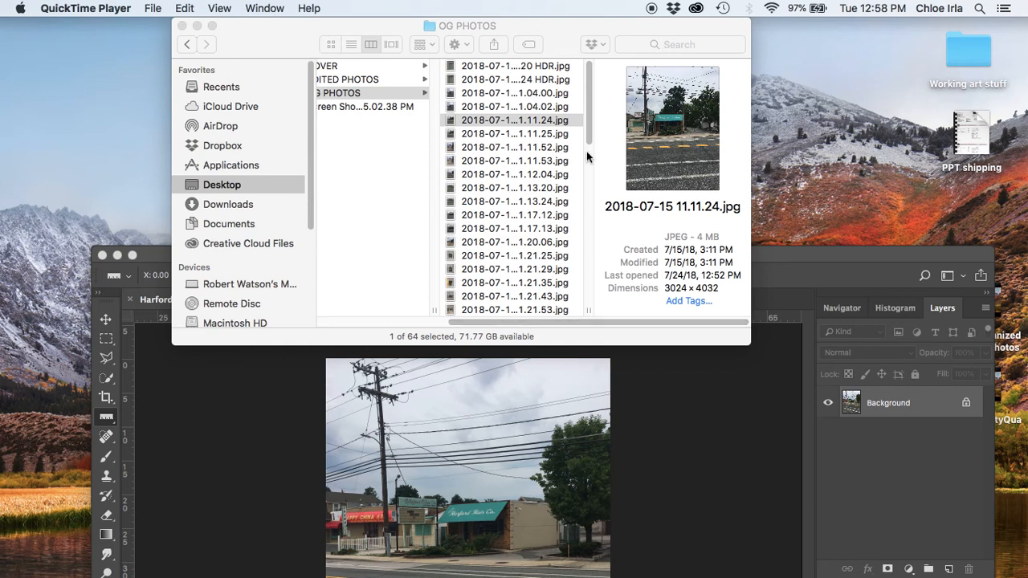
Select the photos 2018-07-15 11.11.24.jpg and 2018-07-15 11.11.25.jpg in the OG PHOTOS folder and open both in Photoshop
{"action": "left_click", "coordinate": [530, 122]}
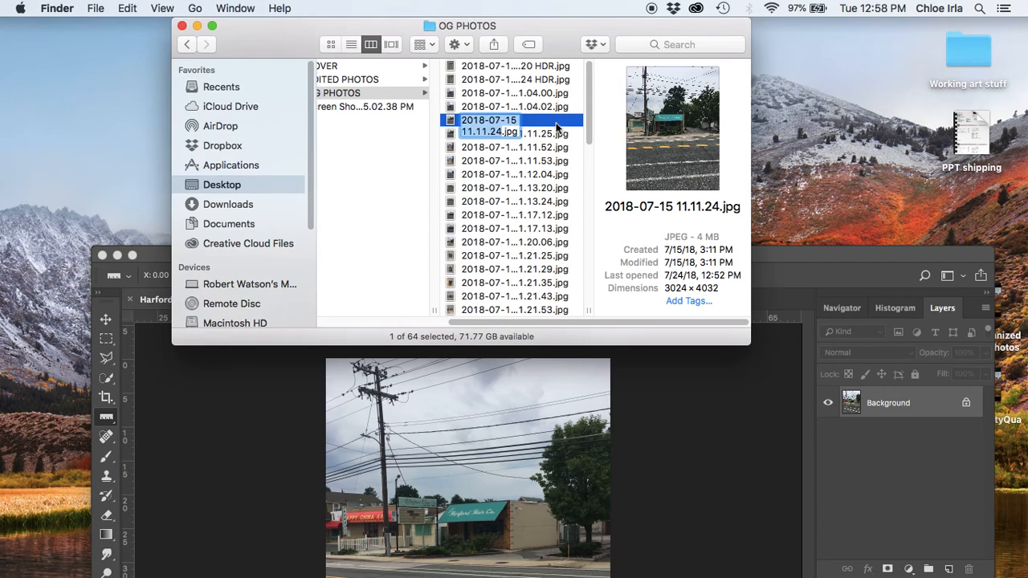
{"action": "key", "text": "Escape"}
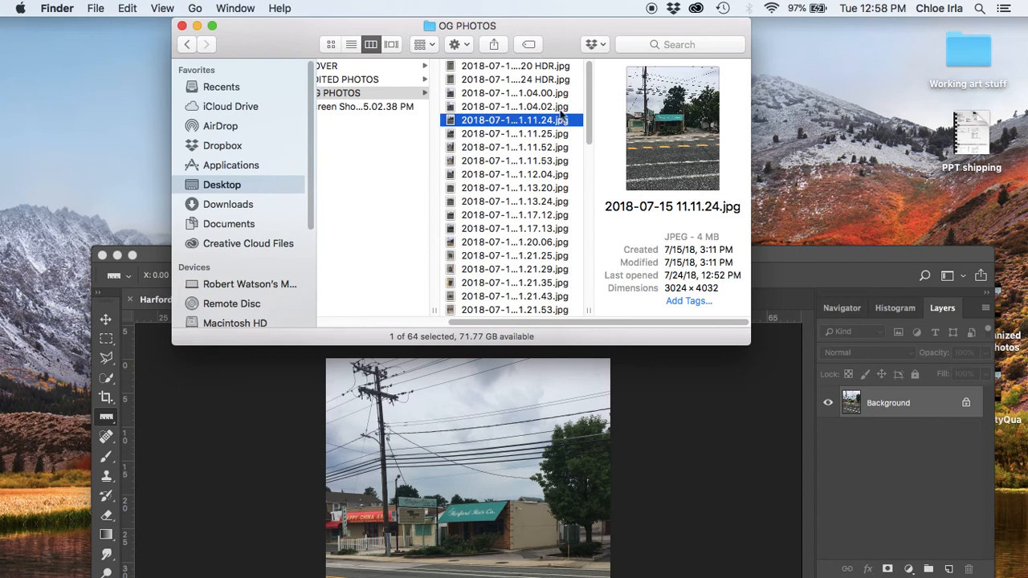
{"action": "left_click", "coordinate": [515, 134], "text": "shift"}
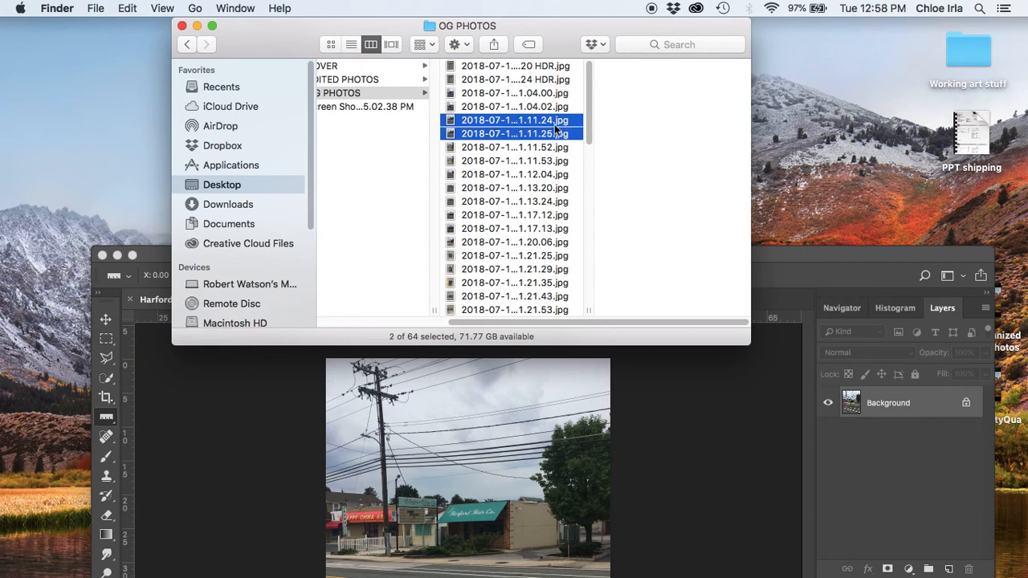
{"action": "right_click", "coordinate": [568, 128]}
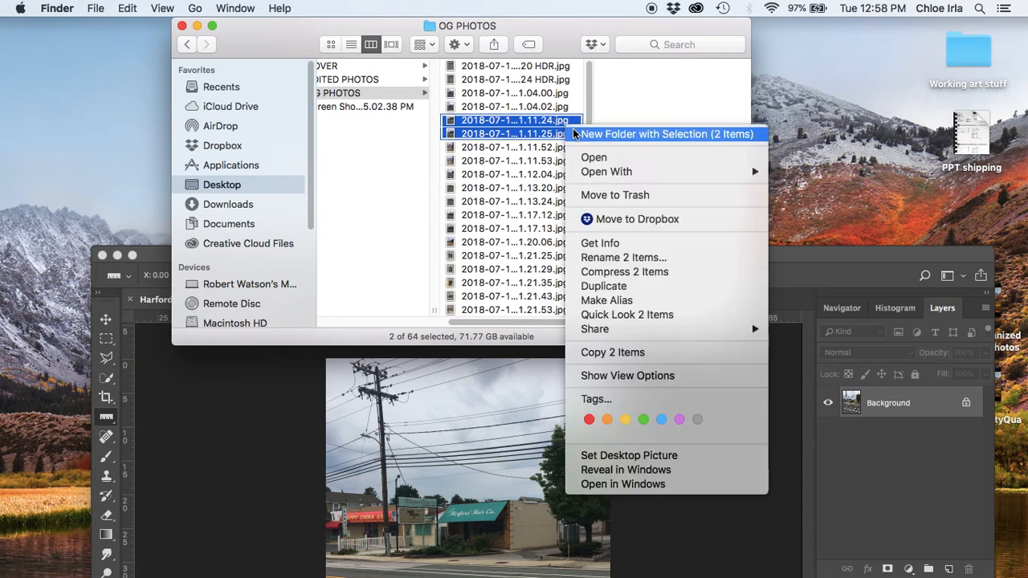
{"action": "mouse_move", "coordinate": [613, 175]}
{"action": "left_click", "coordinate": [885, 214]}
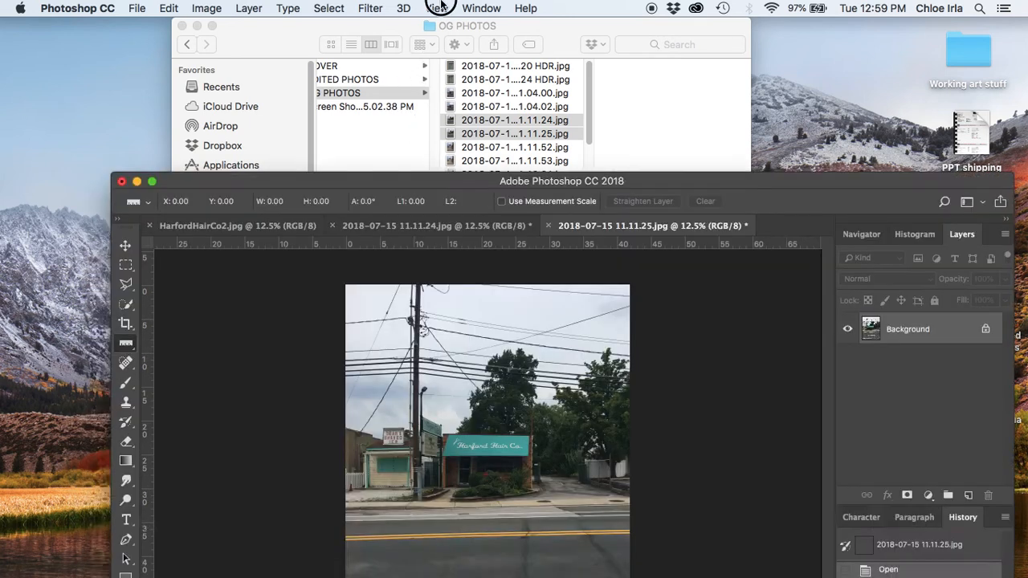
Compare the two opened storefront photos and close 2018-07-15 11.11.24.jpg, keeping 2018-07-15 11.11.25.jpg
{"action": "left_click_drag", "start_coordinate": [441, 4], "coordinate": [452, 4]}
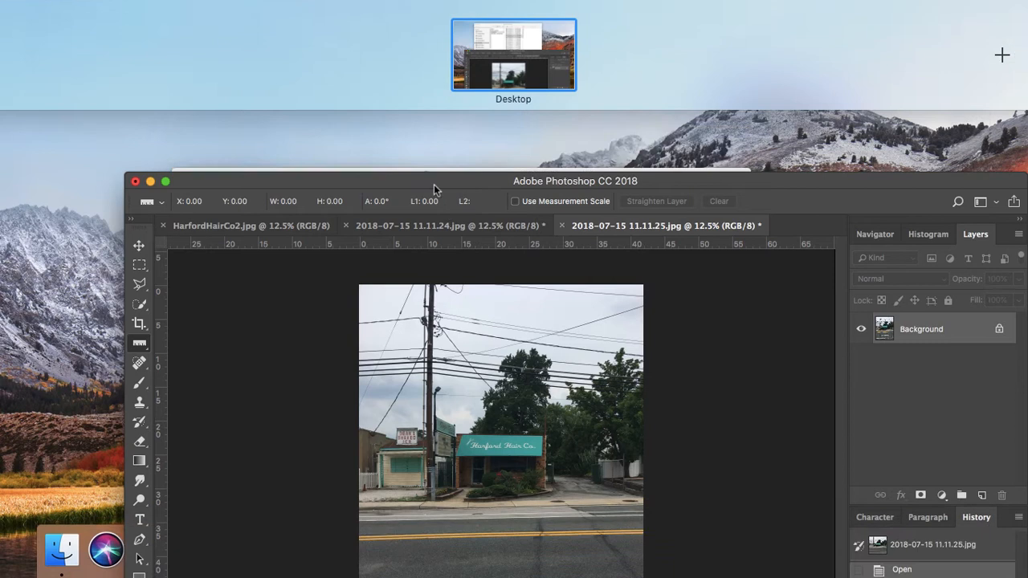
{"action": "left_click_drag", "start_coordinate": [434, 184], "coordinate": [395, 4]}
{"action": "left_click", "coordinate": [440, 70]}
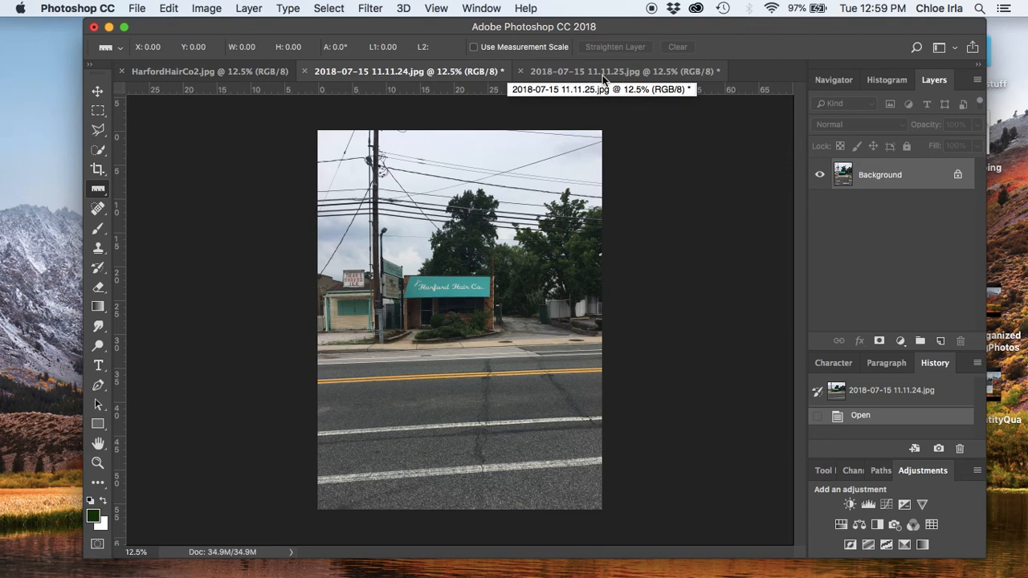
{"action": "left_click", "coordinate": [603, 75]}
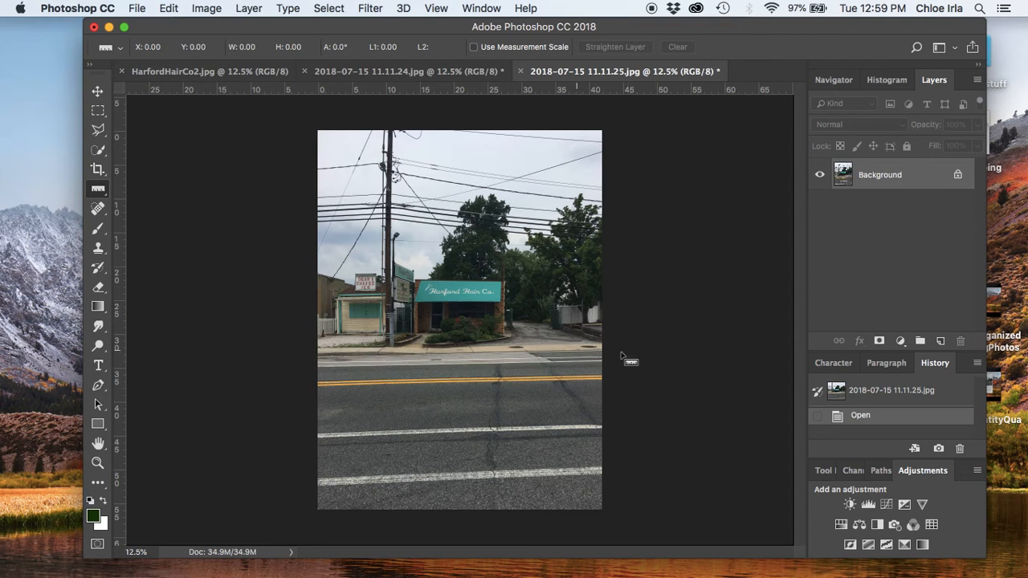
{"action": "left_click", "coordinate": [429, 72]}
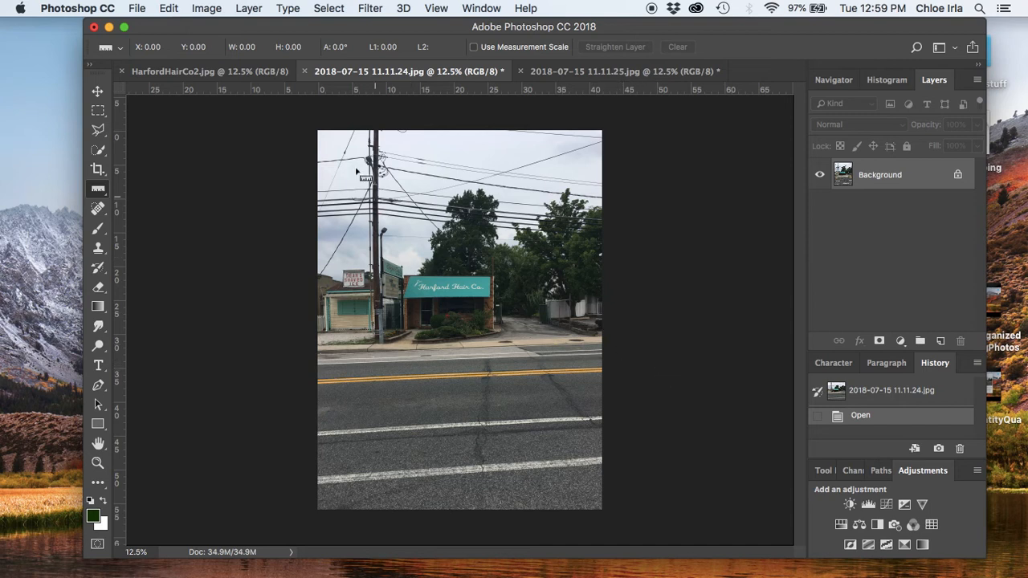
{"action": "left_click", "coordinate": [304, 72]}
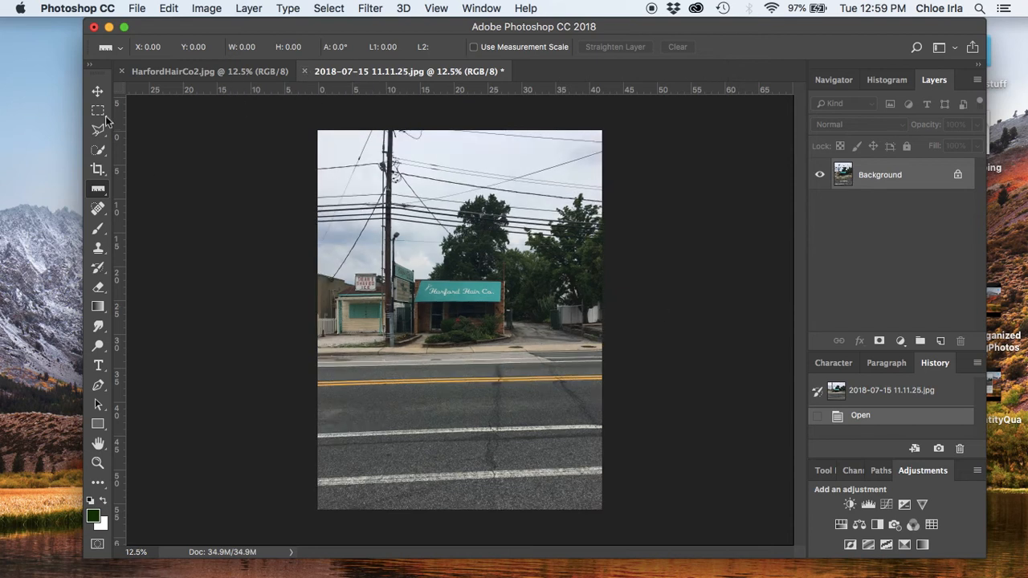
Save the 2018-07-15 11.11.25.jpg photo in the EDITED PHOTOS folder as HHCo in Photoshop format
{"action": "left_click", "coordinate": [98, 92]}
{"action": "left_click", "coordinate": [148, 12]}
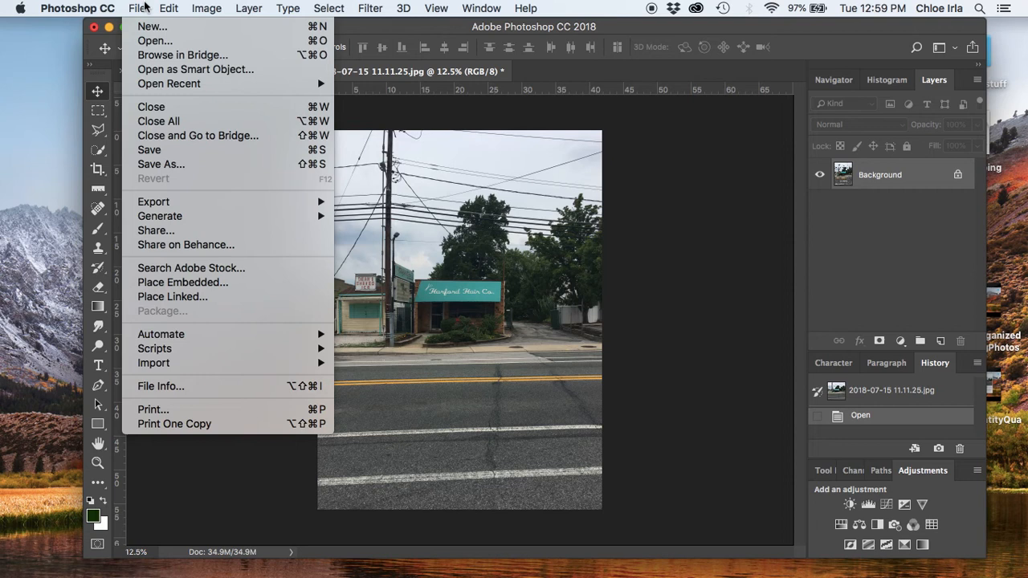
{"action": "left_click", "coordinate": [188, 165]}
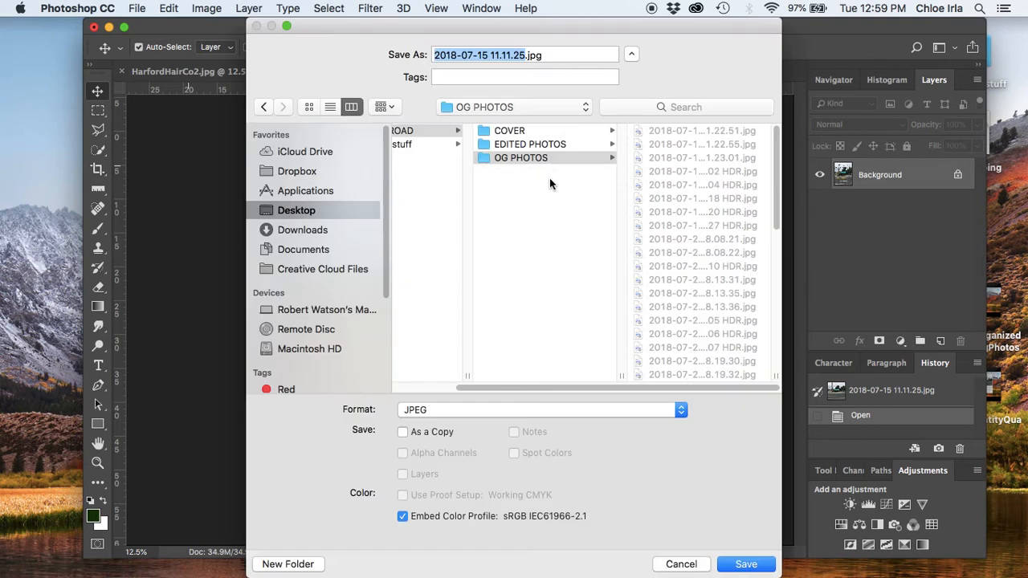
{"action": "left_click", "coordinate": [560, 145]}
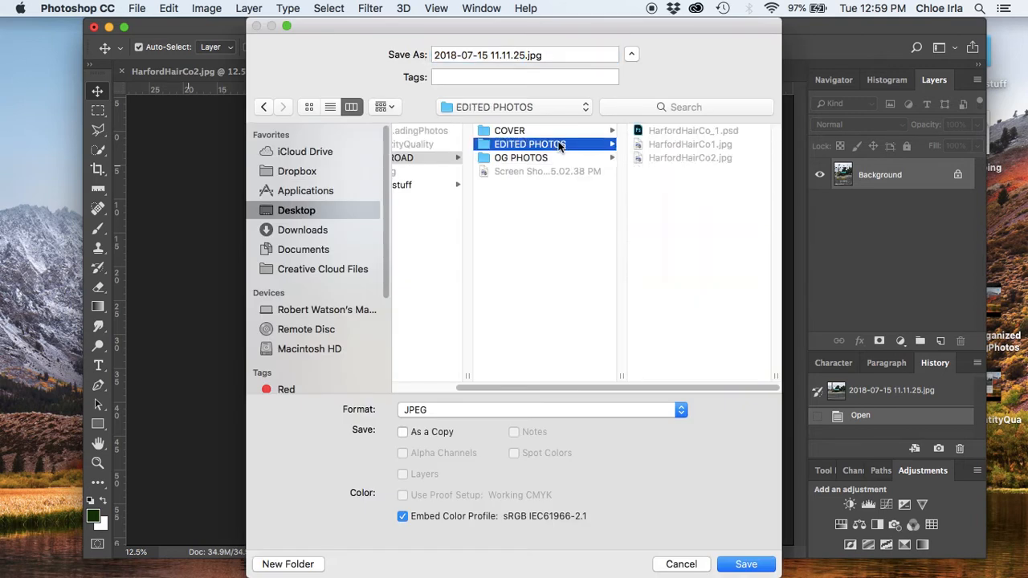
{"action": "left_click_drag", "start_coordinate": [524, 55], "coordinate": [303, 60]}
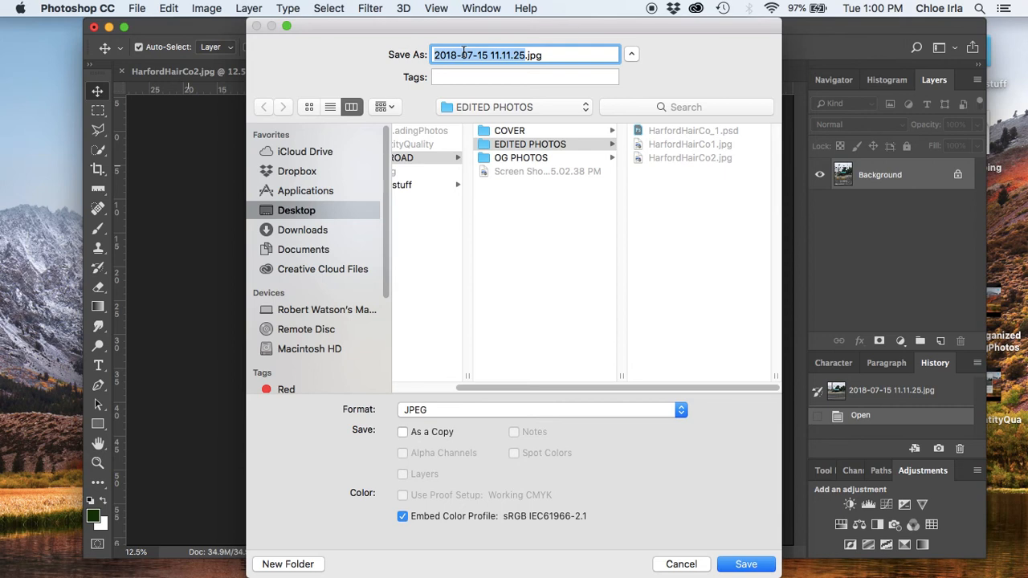
{"action": "key", "text": "BackSpace"}
{"action": "type", "text": "HHCo"}
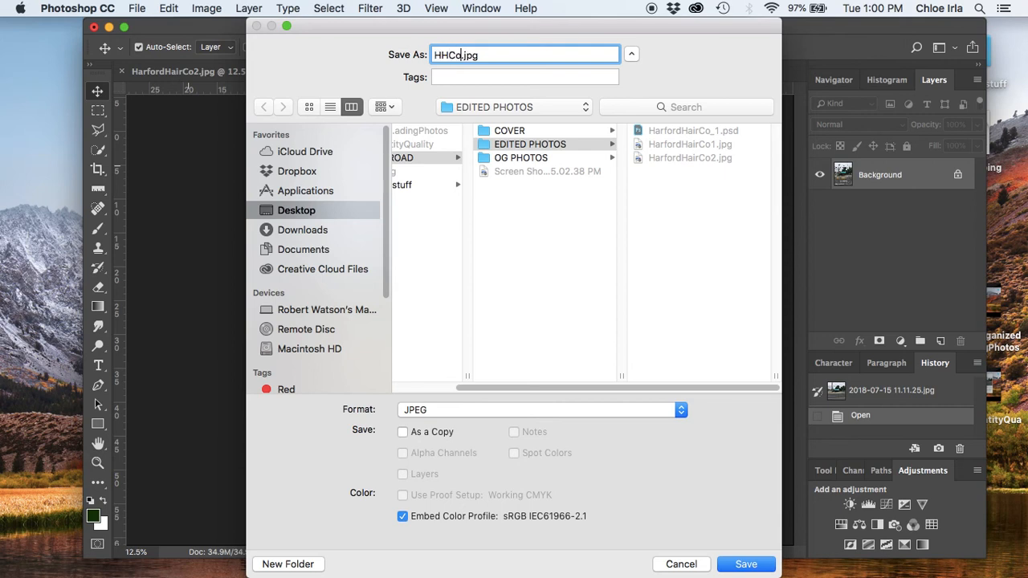
{"action": "left_click", "coordinate": [483, 412]}
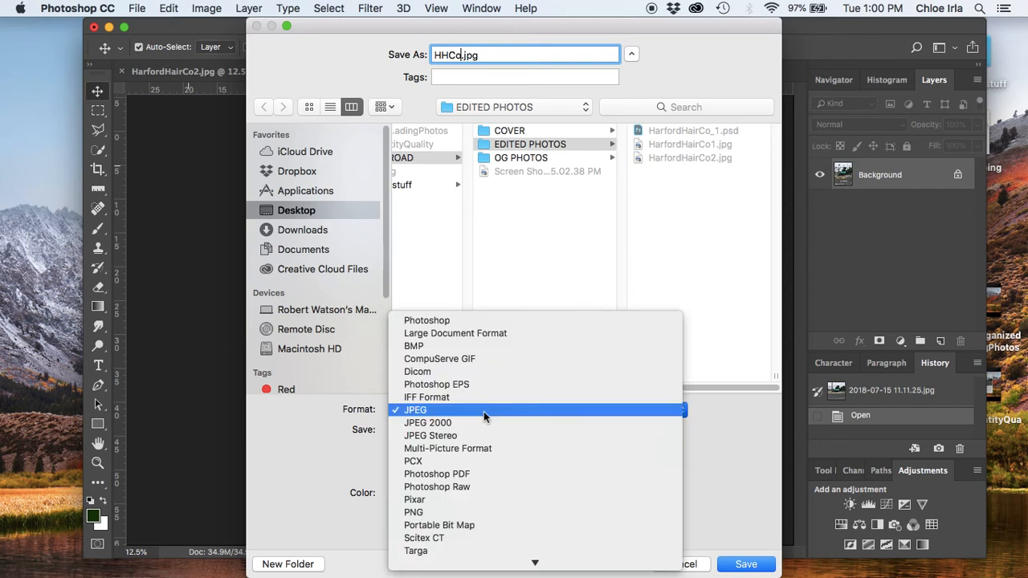
{"action": "left_click", "coordinate": [489, 321]}
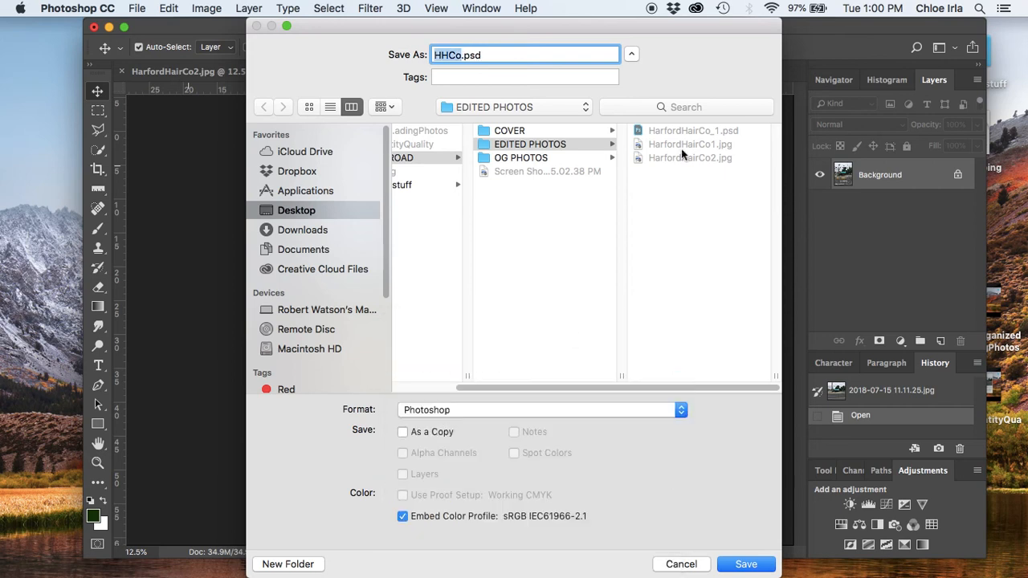
{"action": "left_click", "coordinate": [746, 564]}
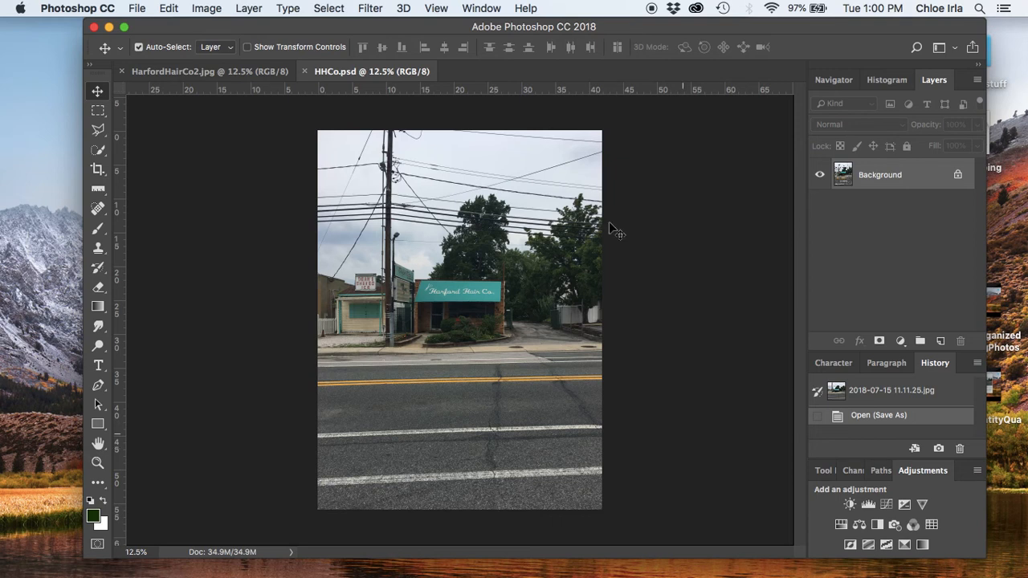
Compare the photo with HarfordHairCo2.jpg and unlock the Background layer of HHCo.psd
{"action": "left_click", "coordinate": [197, 73]}
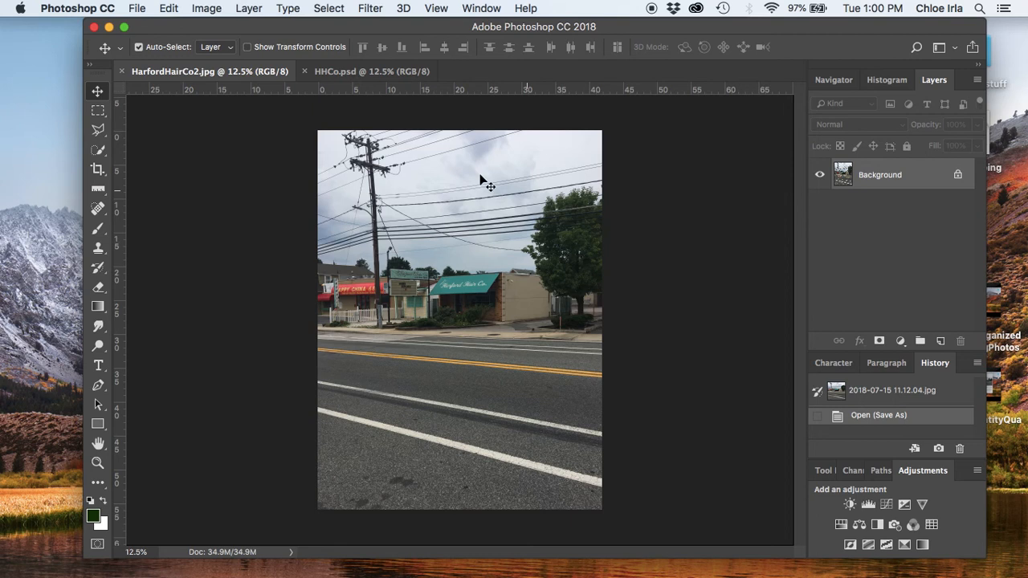
{"action": "left_click", "coordinate": [344, 71]}
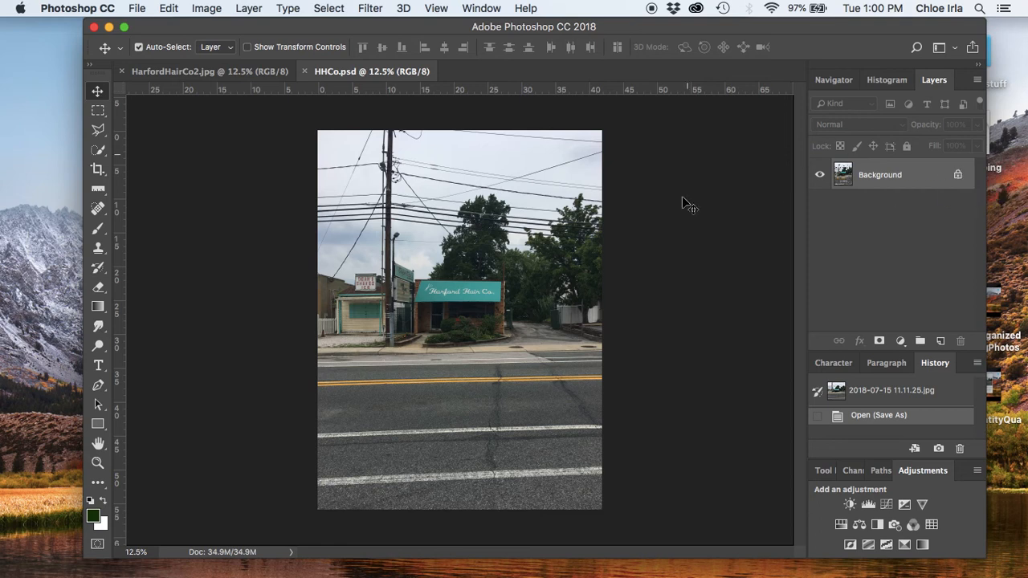
{"action": "left_click", "coordinate": [493, 9]}
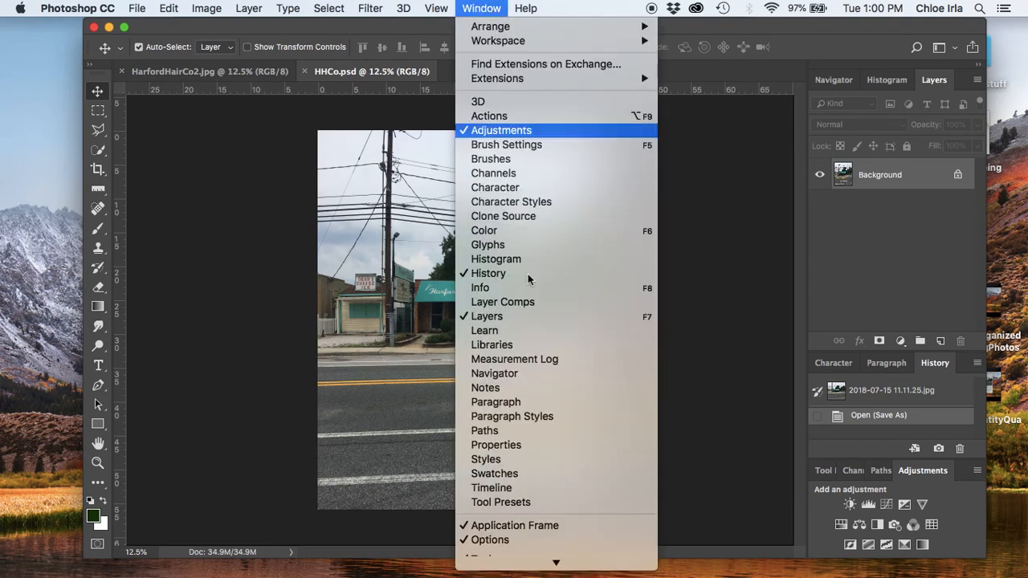
{"action": "left_click", "coordinate": [528, 323]}
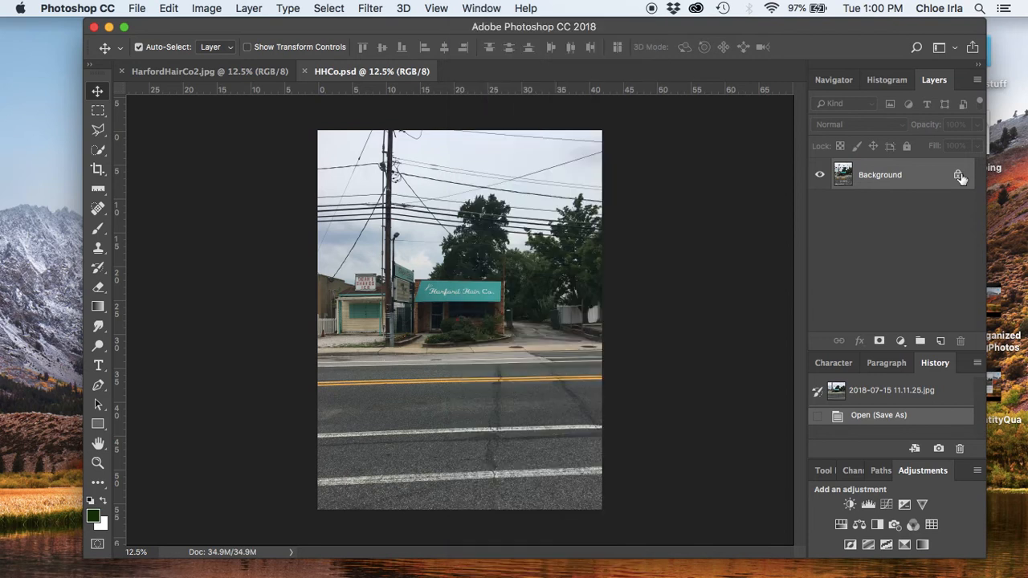
{"action": "left_click", "coordinate": [958, 176]}
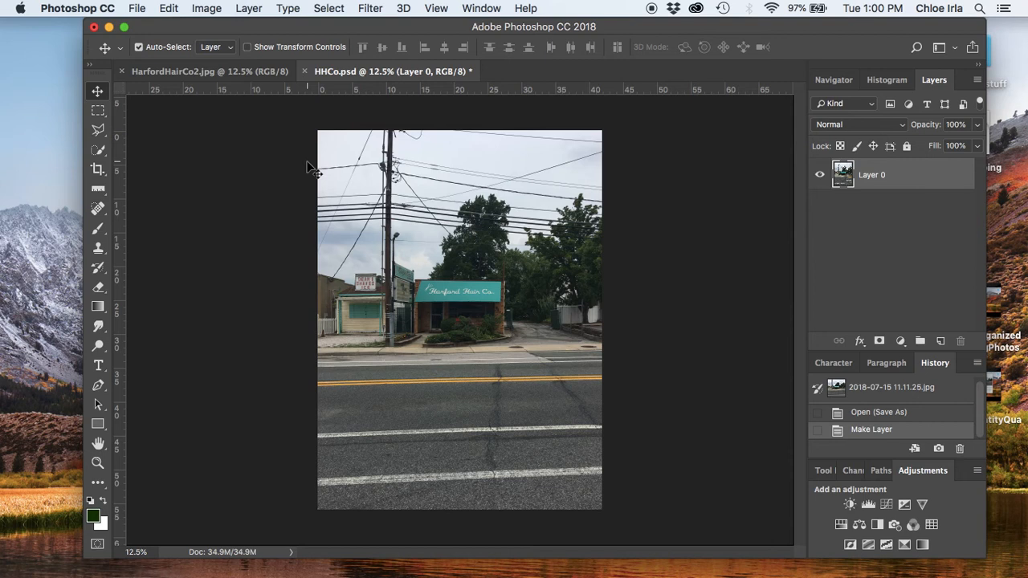
With the rulers shown, place a vertical guide beside the hair salon's right wall and a horizontal guide along the awning's top edge
{"action": "key", "text": "super+r"}
{"action": "key", "text": "super+r"}
{"action": "key", "text": "super+r"}
{"action": "key", "text": "super+r"}
{"action": "left_click_drag", "start_coordinate": [121, 358], "coordinate": [505, 344]}
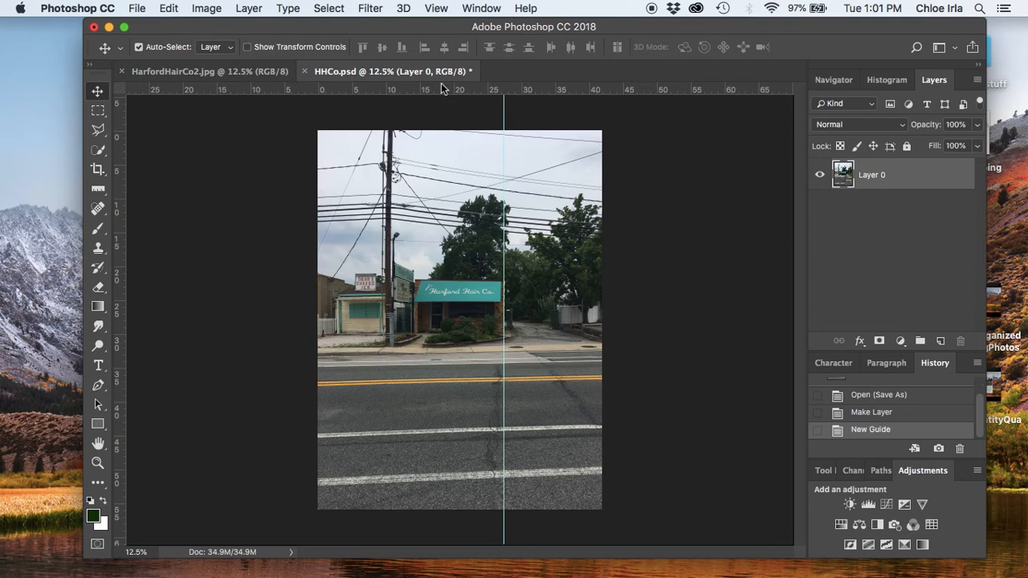
{"action": "left_click_drag", "start_coordinate": [439, 89], "coordinate": [469, 281]}
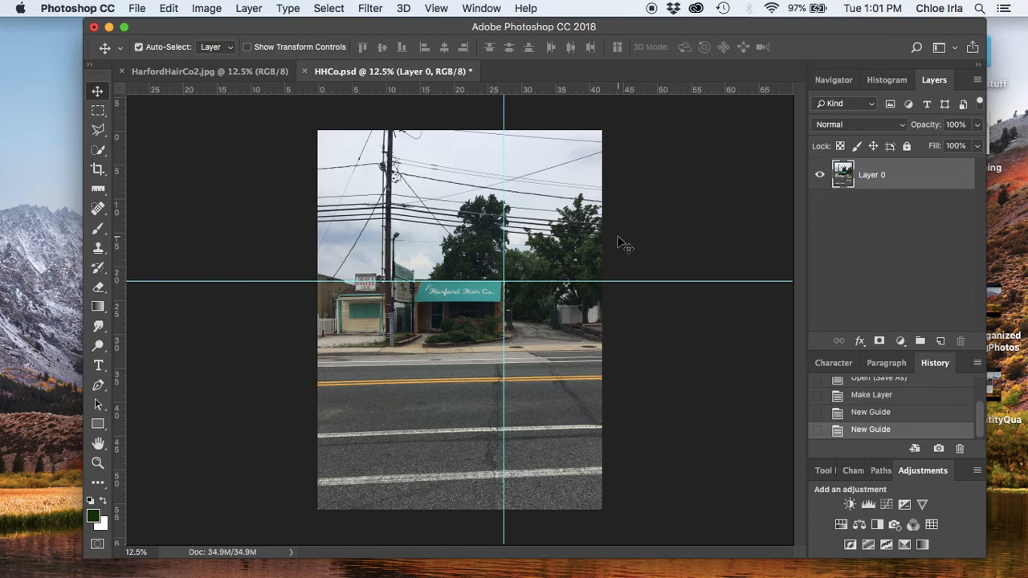
Examine closely how the salon's roofline and wall line up with the guides, and review the available guide and snapping options
{"action": "key", "text": "super+equal"}
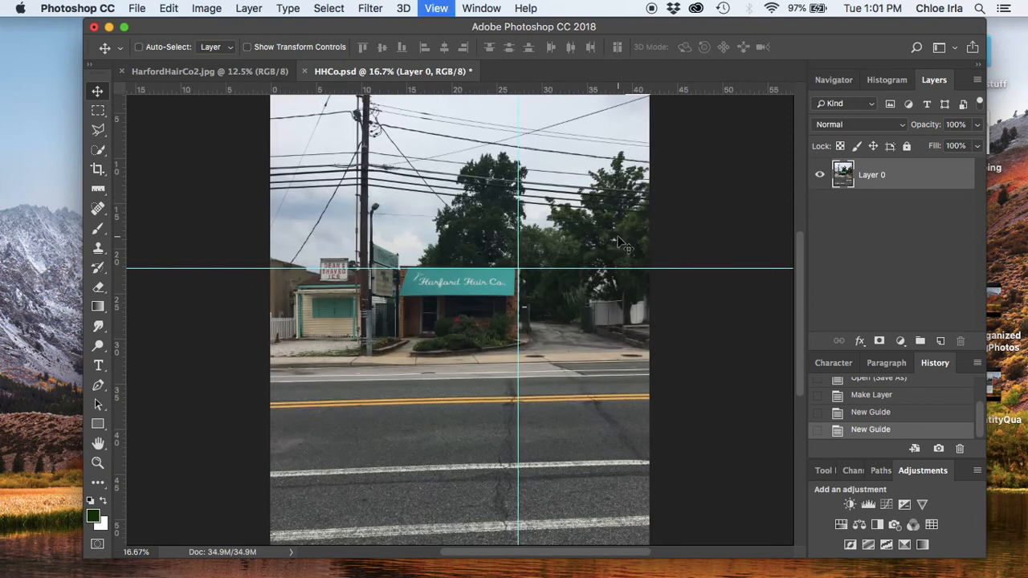
{"action": "key", "text": "super+equal"}
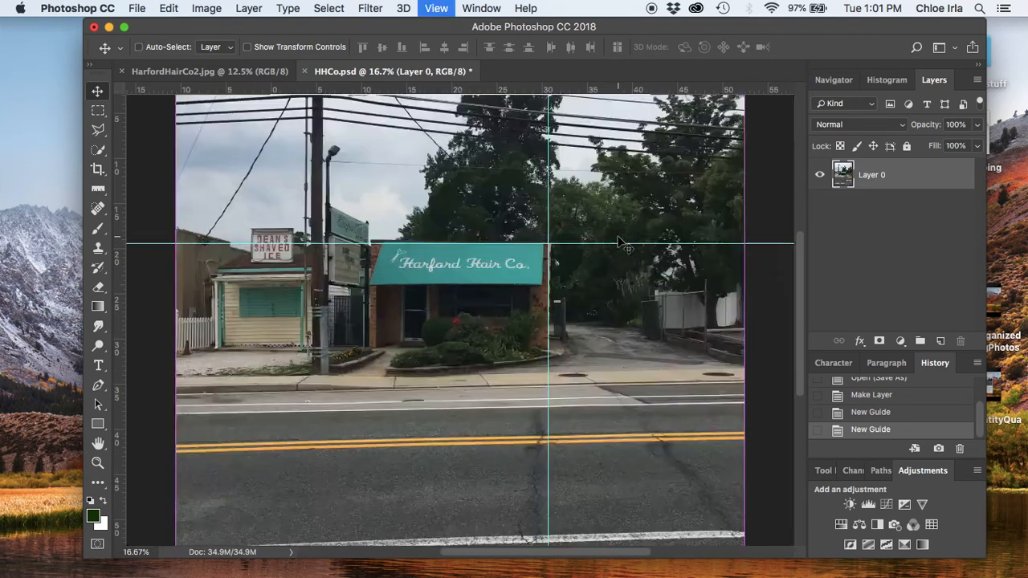
{"action": "key", "text": "super+equal"}
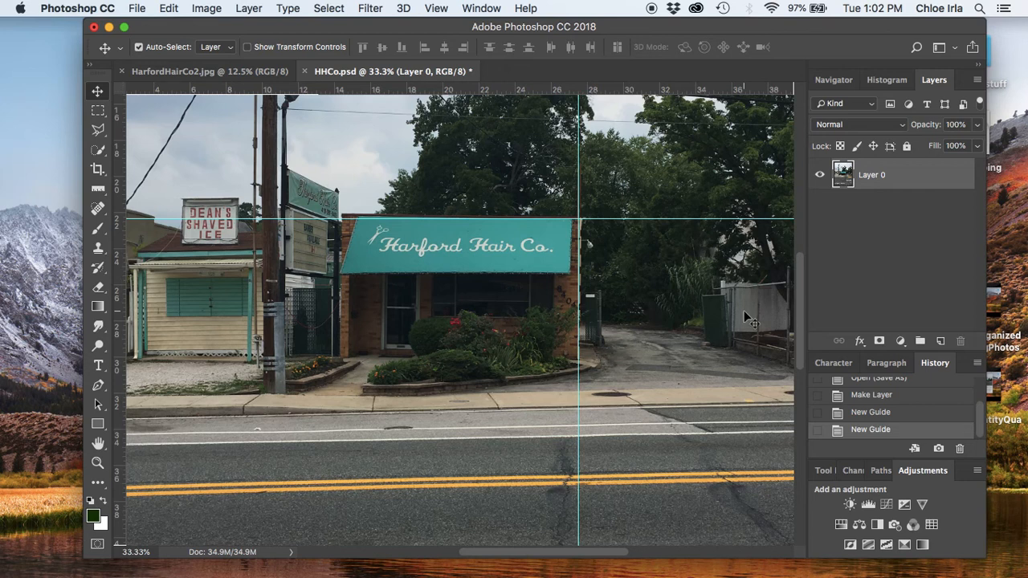
{"action": "key", "text": "super+minus"}
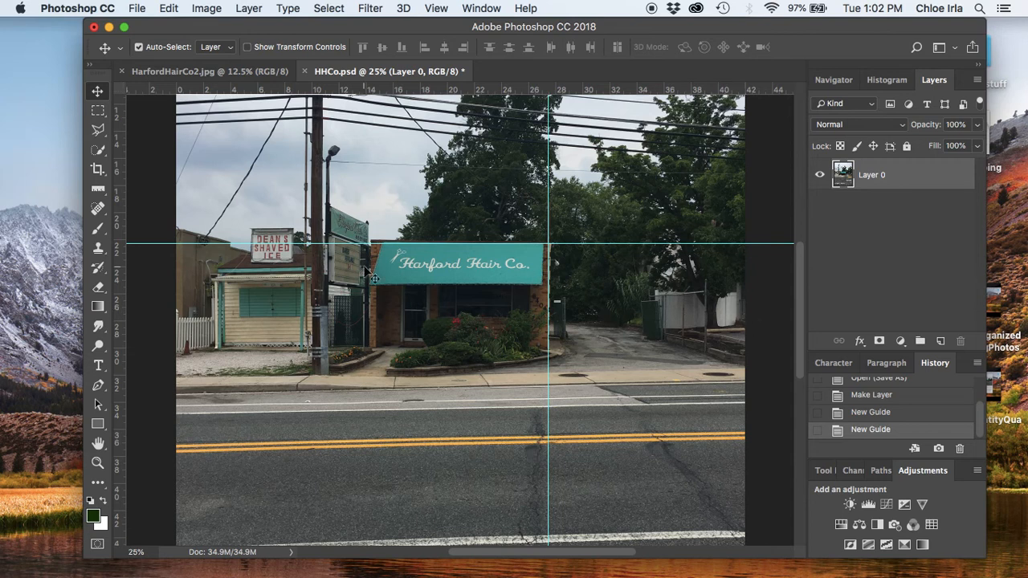
{"action": "key", "text": "super+equal"}
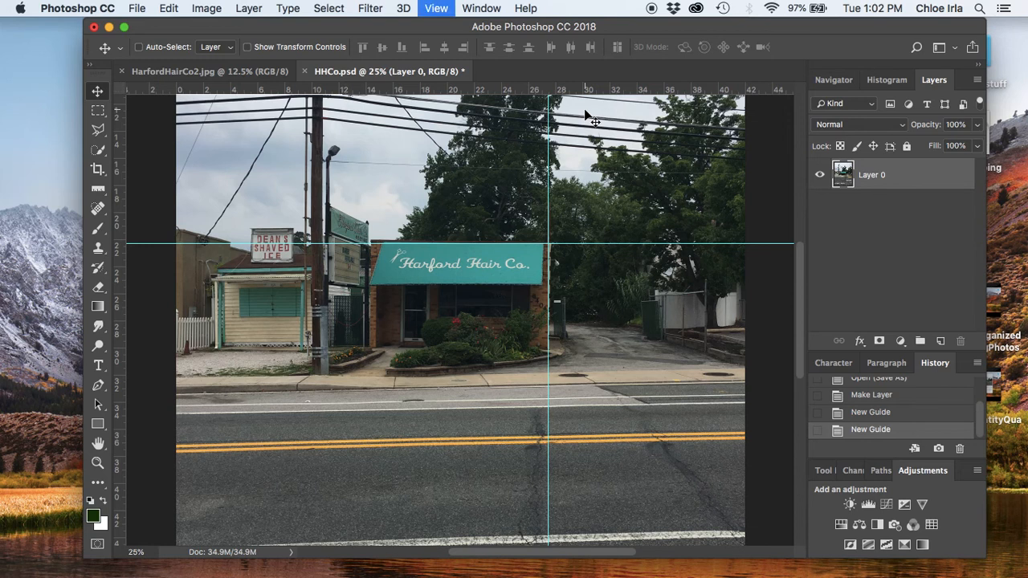
{"action": "key", "text": "super+equal"}
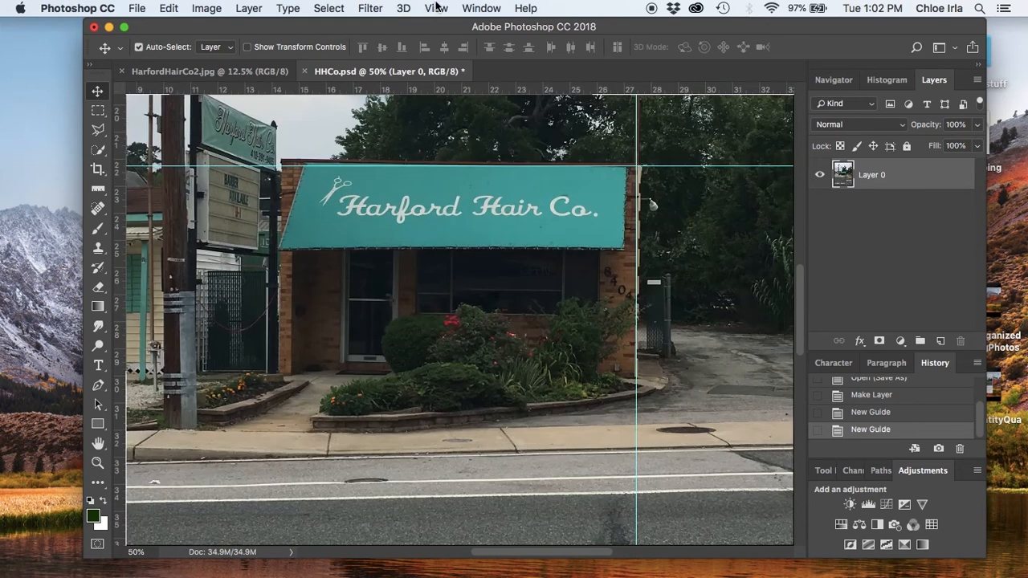
{"action": "left_click", "coordinate": [436, 8]}
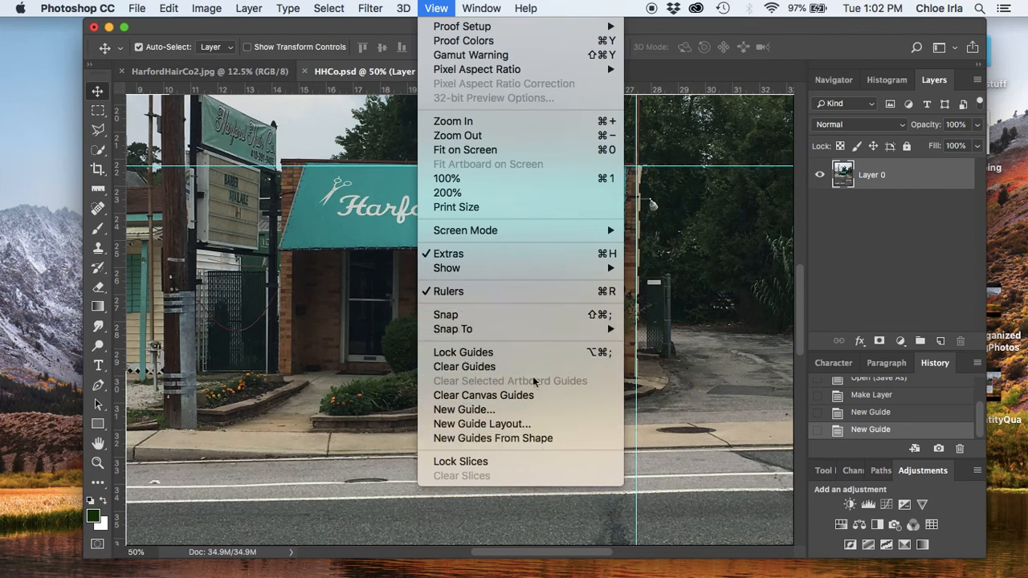
{"action": "mouse_move", "coordinate": [507, 275]}
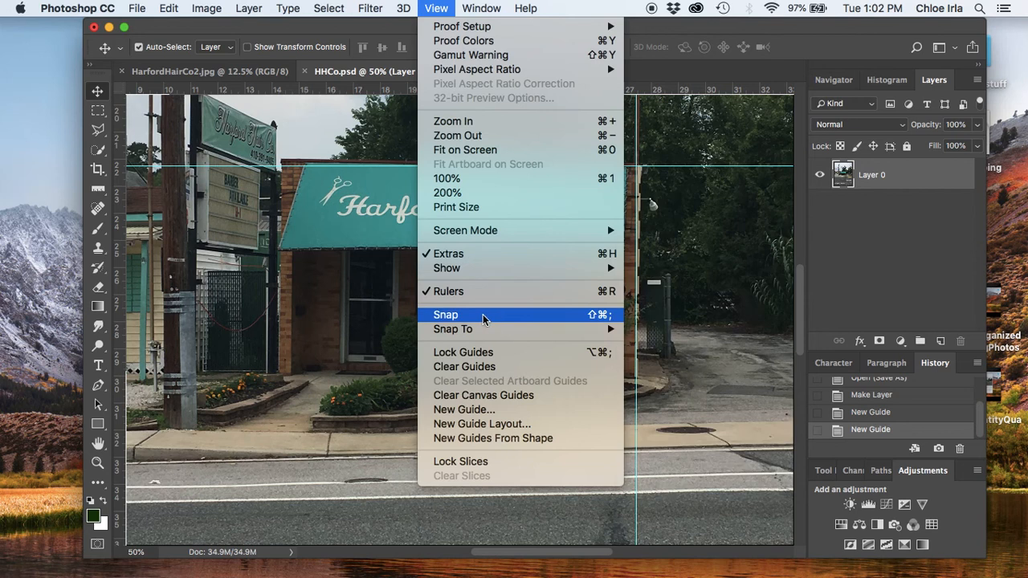
{"action": "left_click", "coordinate": [230, 141]}
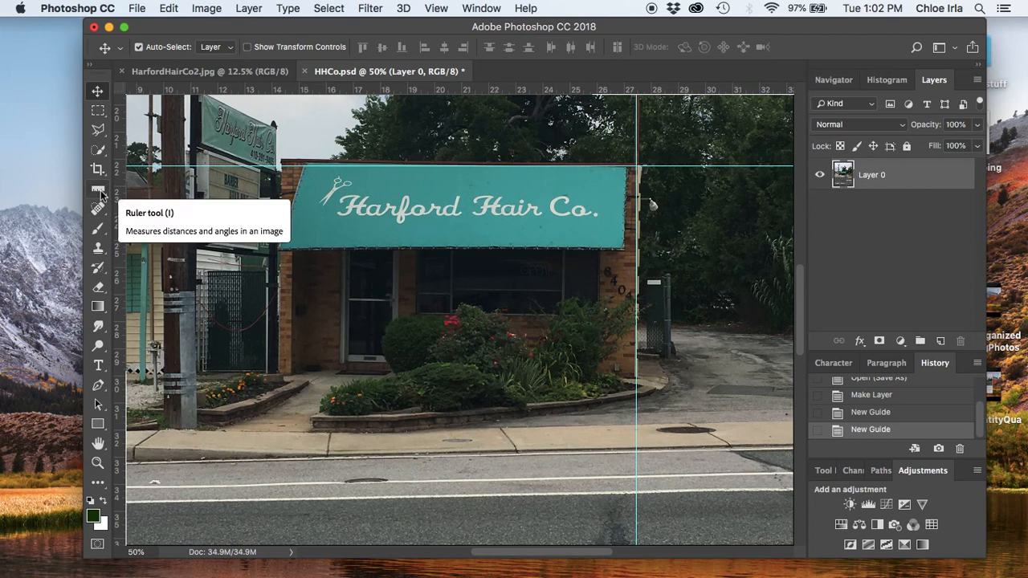
Measure along the hair salon's roofline with the Ruler tool and straighten the layer to that line
{"action": "left_click_drag", "start_coordinate": [101, 194], "coordinate": [183, 190]}
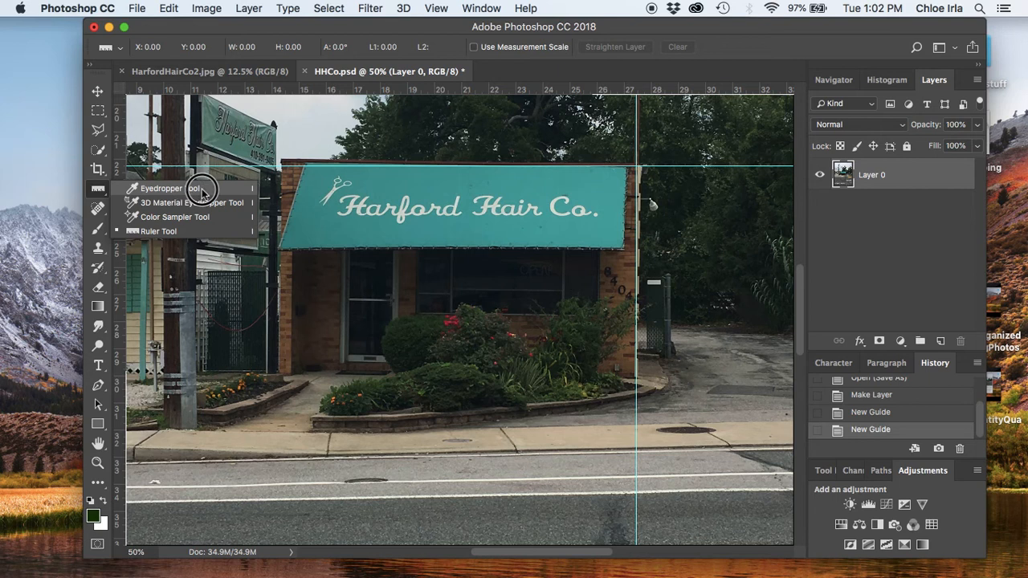
{"action": "left_click", "coordinate": [195, 233]}
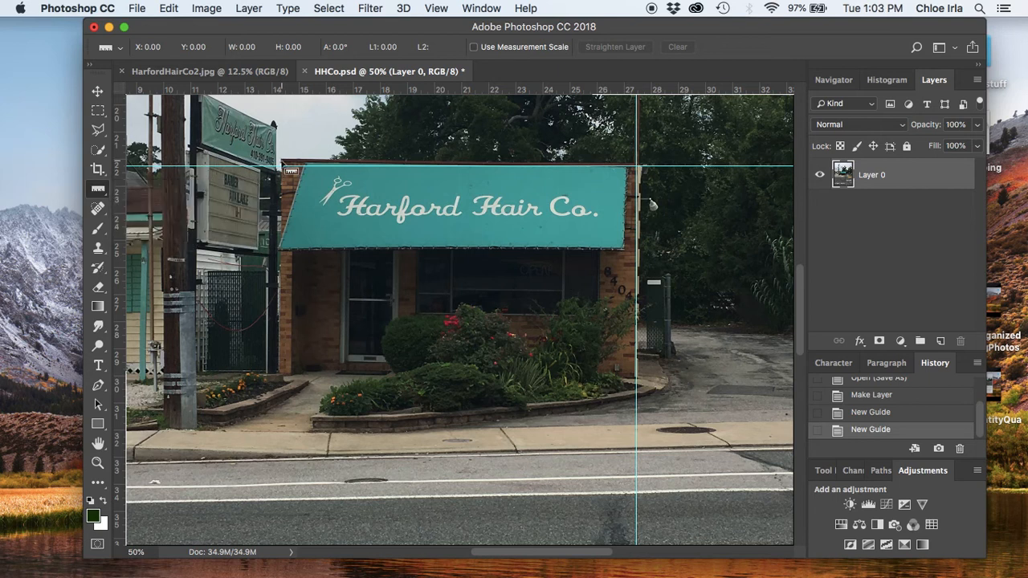
{"action": "mouse_move", "coordinate": [281, 160]}
{"action": "left_mouse_down"}
{"action": "mouse_move", "coordinate": [636, 136]}
{"action": "mouse_move", "coordinate": [647, 145]}
{"action": "mouse_move", "coordinate": [640, 166]}
{"action": "left_mouse_up"}
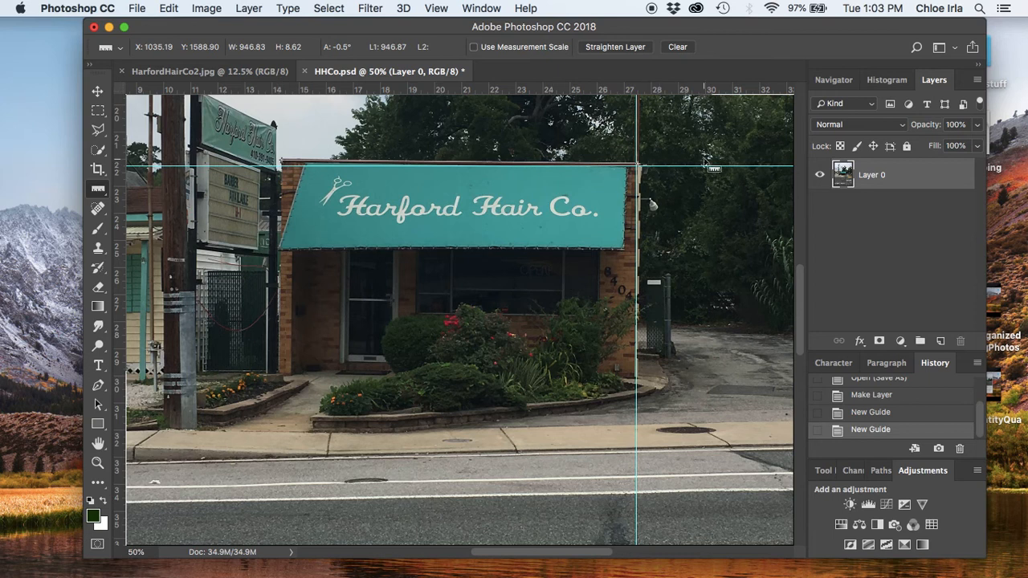
{"action": "scroll", "coordinate": [715, 149], "scroll_direction": "up", "scroll_amount": 1}
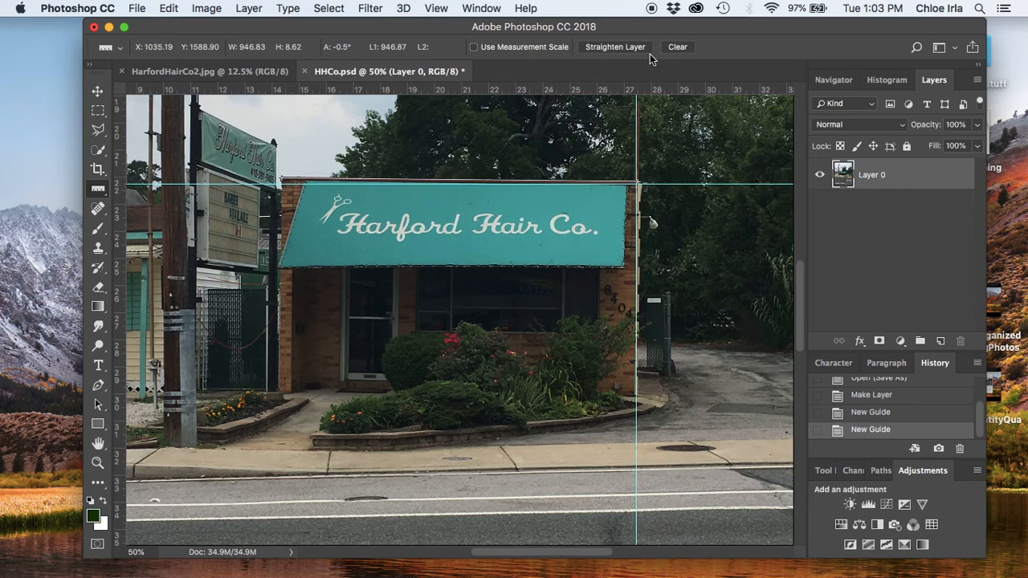
{"action": "key", "text": "super+minus"}
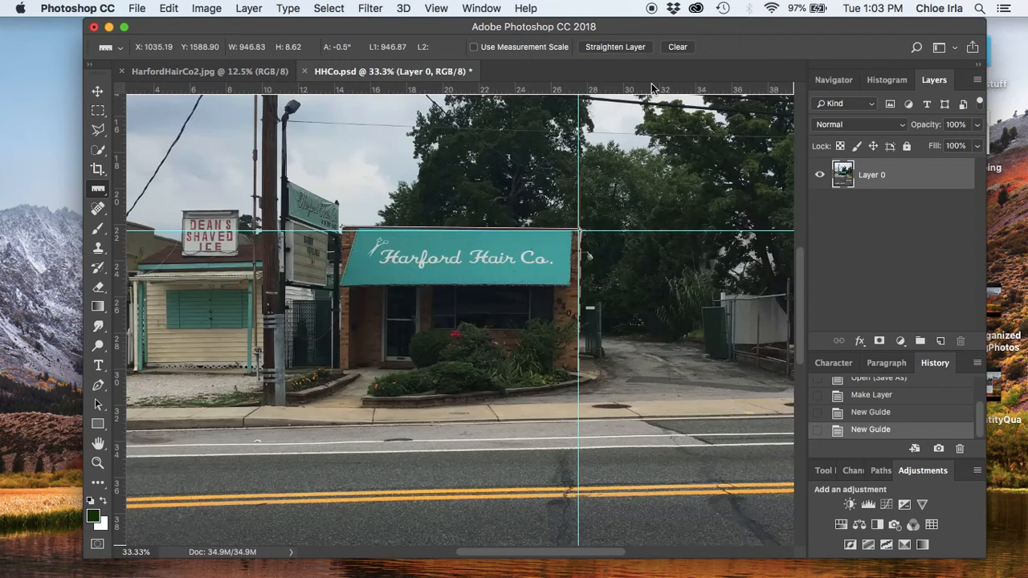
{"action": "key", "text": "super+minus"}
{"action": "key", "text": "super+minus"}
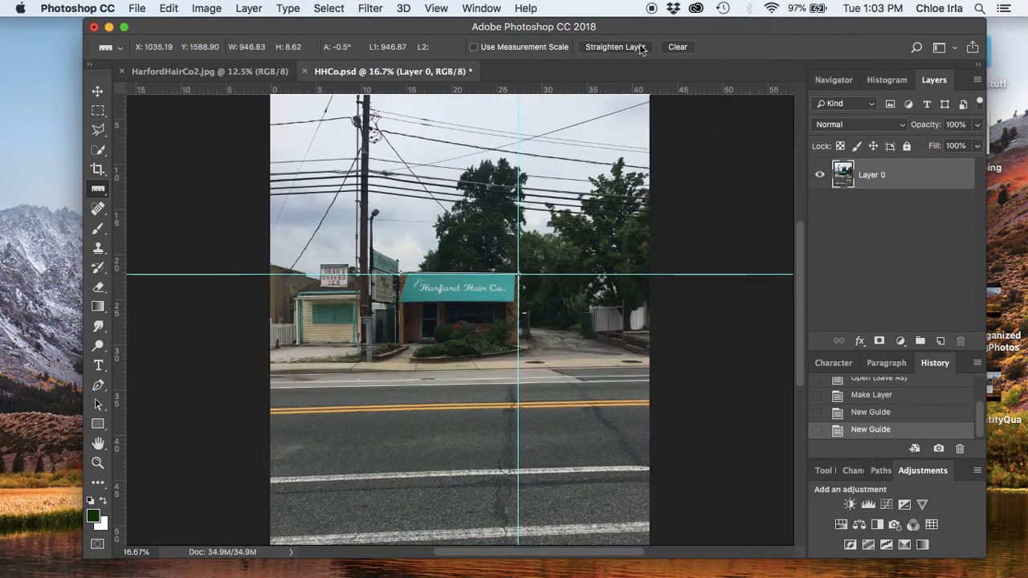
{"action": "left_click", "coordinate": [637, 49]}
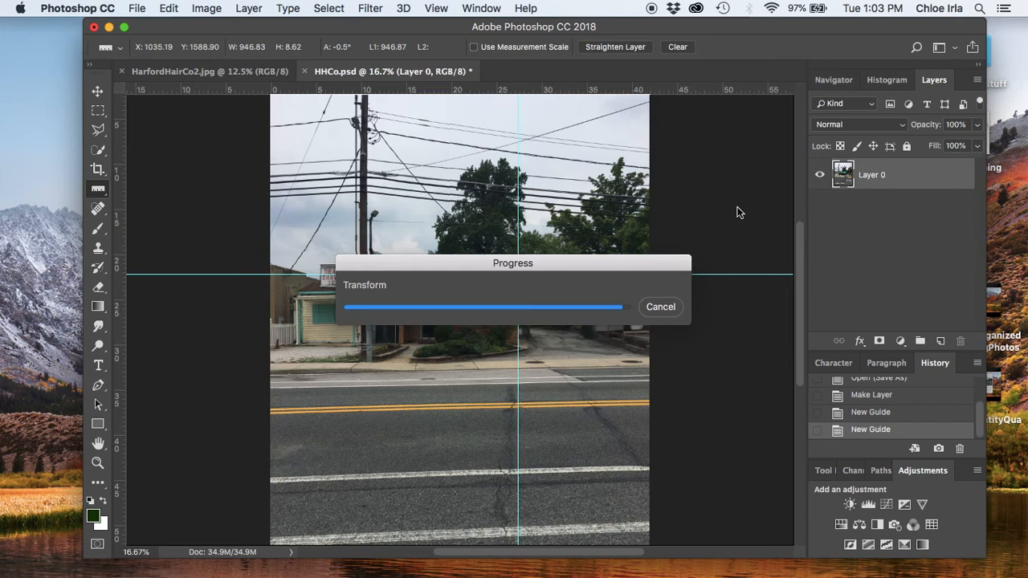
{"action": "key", "text": "super+minus"}
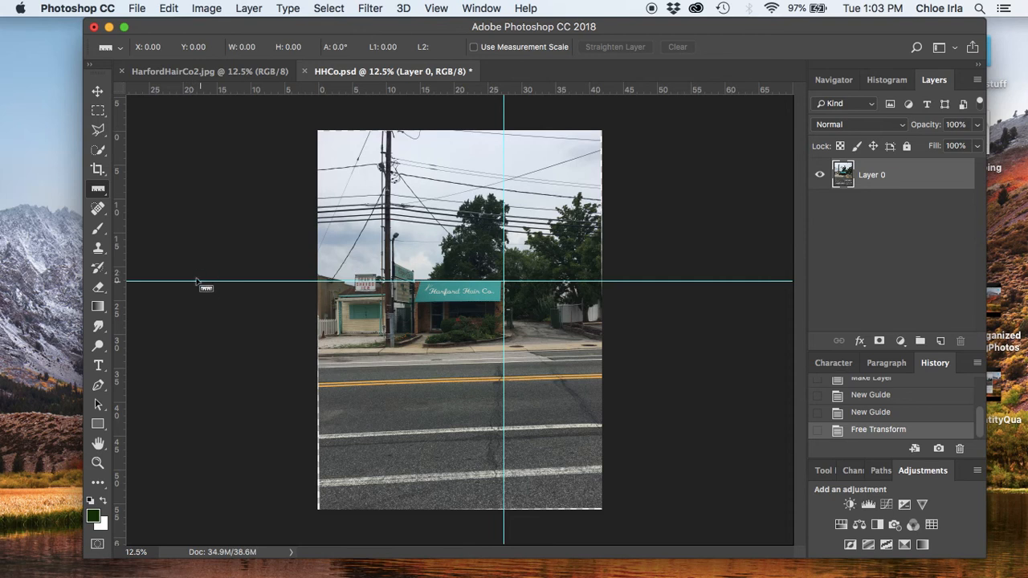
Move the horizontal guide above the photo and the vertical guide beyond its right edge, clear of the image
{"action": "left_click", "coordinate": [97, 95]}
{"action": "left_click_drag", "start_coordinate": [198, 281], "coordinate": [196, 112]}
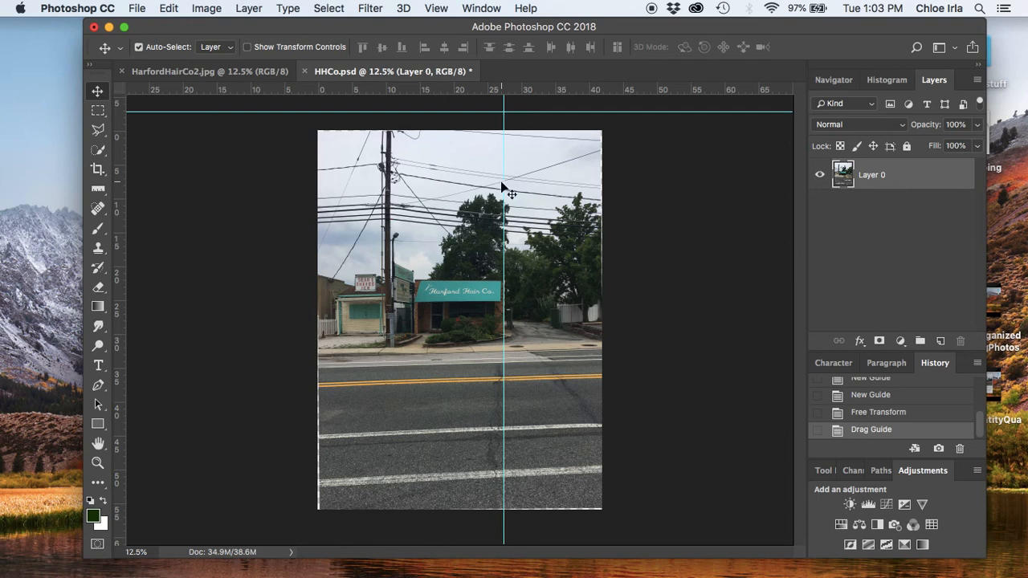
{"action": "left_click_drag", "start_coordinate": [505, 183], "coordinate": [655, 183]}
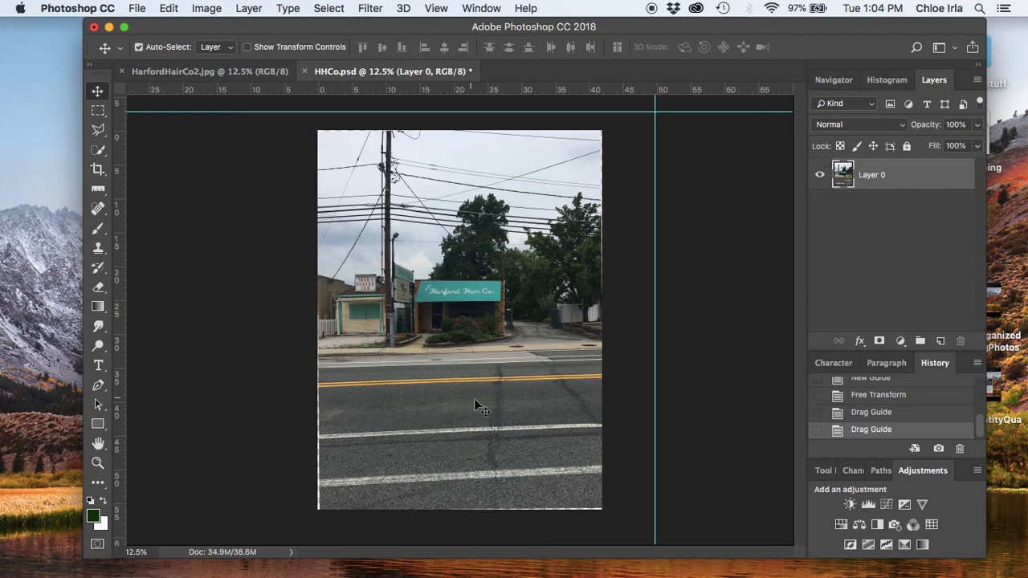
Crop the photo to a nearly square frame, removing the lower road area and the uneven edges left by straightening
{"action": "left_click", "coordinate": [97, 171]}
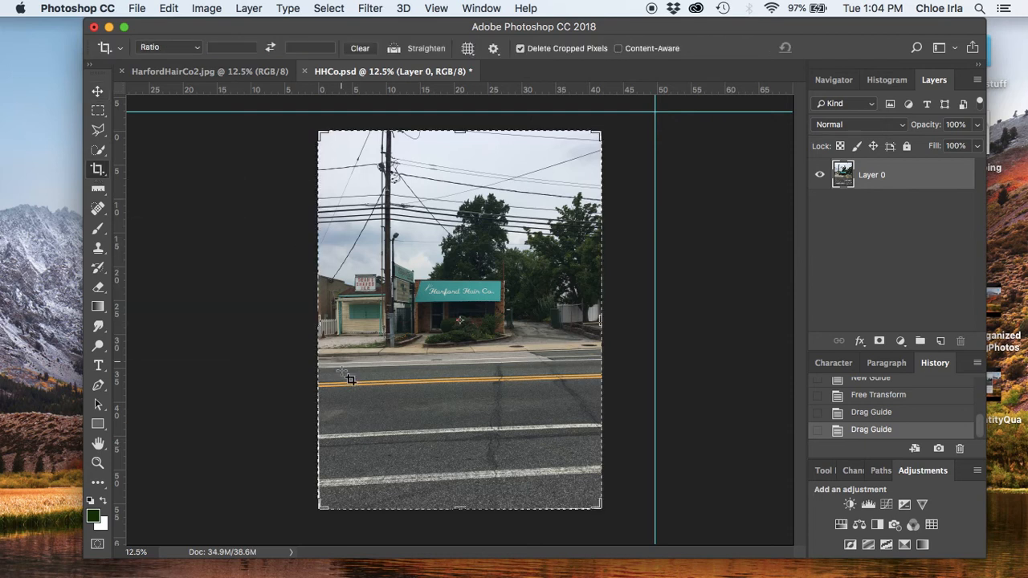
{"action": "left_click_drag", "start_coordinate": [460, 507], "coordinate": [468, 459]}
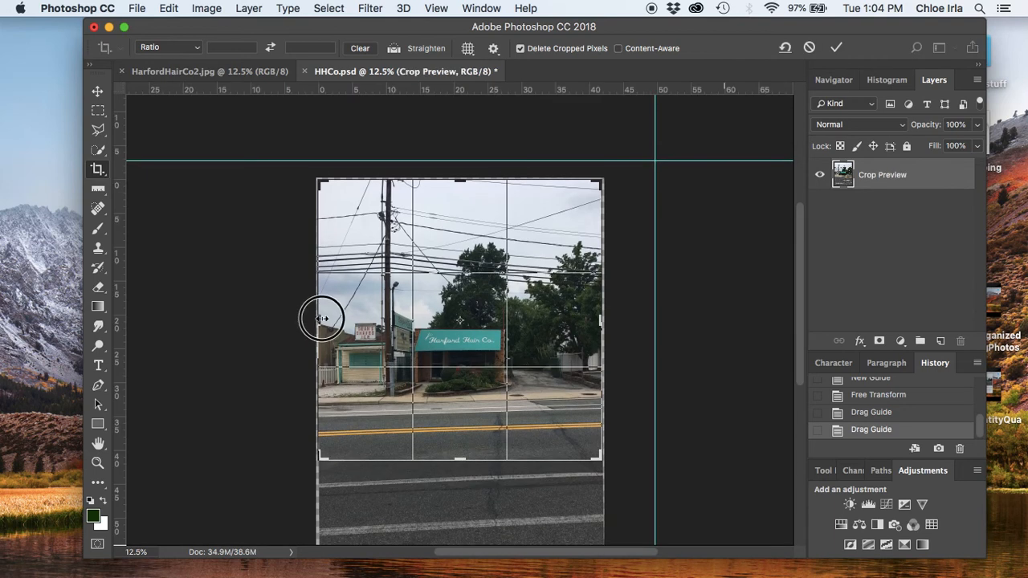
{"action": "left_click_drag", "start_coordinate": [322, 319], "coordinate": [322, 319]}
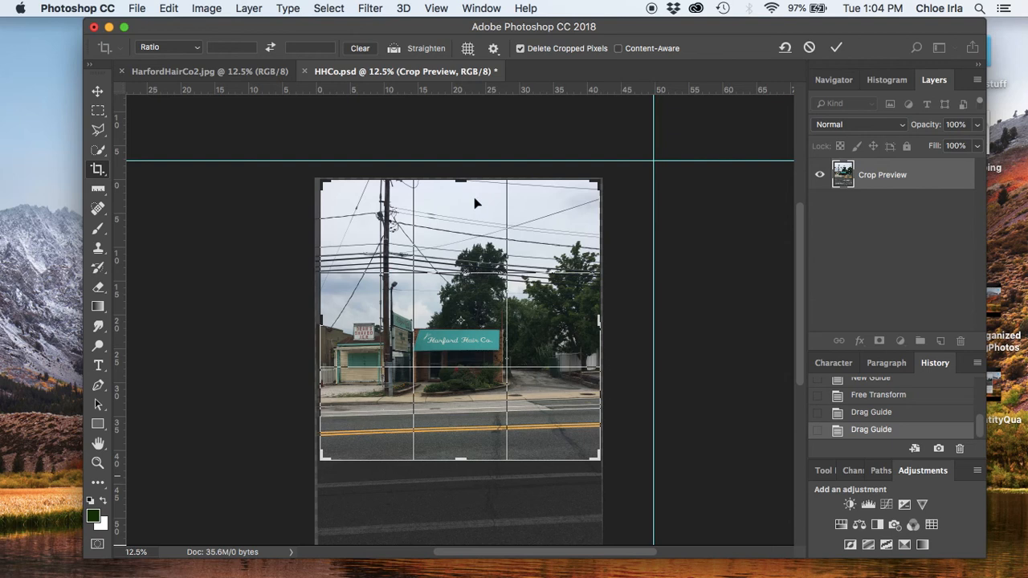
{"action": "left_click_drag", "start_coordinate": [596, 322], "coordinate": [589, 321]}
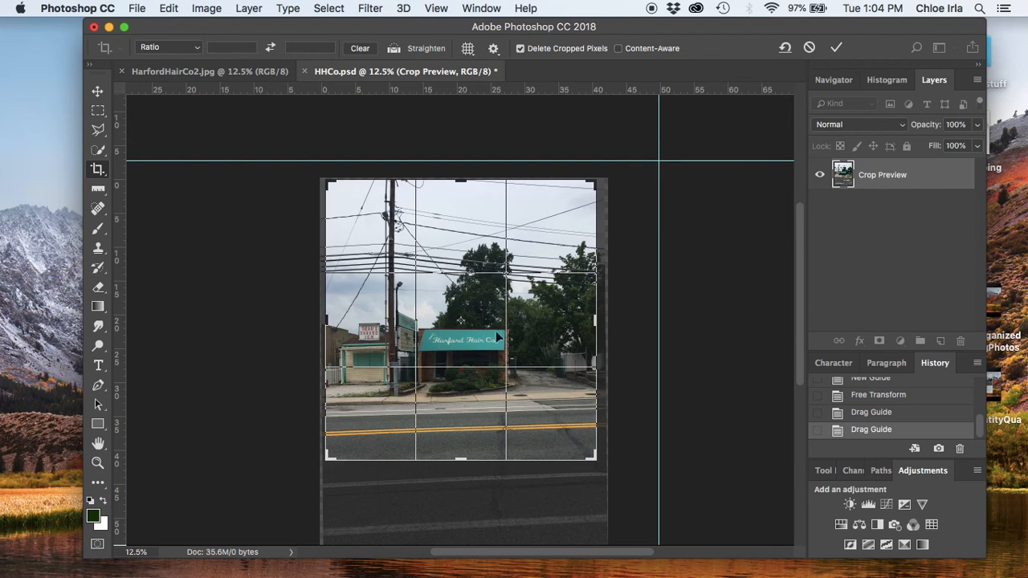
{"action": "mouse_move", "coordinate": [471, 188]}
{"action": "left_mouse_down"}
{"action": "mouse_move", "coordinate": [466, 211]}
{"action": "mouse_move", "coordinate": [470, 184]}
{"action": "left_mouse_up"}
{"action": "mouse_move", "coordinate": [481, 291]}
{"action": "left_mouse_down"}
{"action": "mouse_move", "coordinate": [484, 326]}
{"action": "mouse_move", "coordinate": [485, 299]}
{"action": "left_mouse_up"}
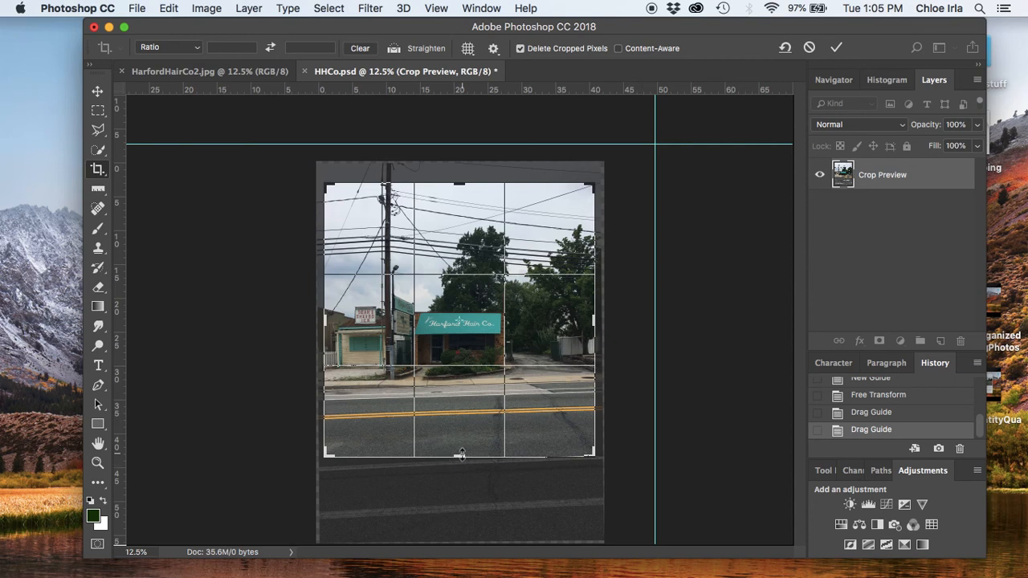
{"action": "left_click_drag", "start_coordinate": [462, 183], "coordinate": [463, 175]}
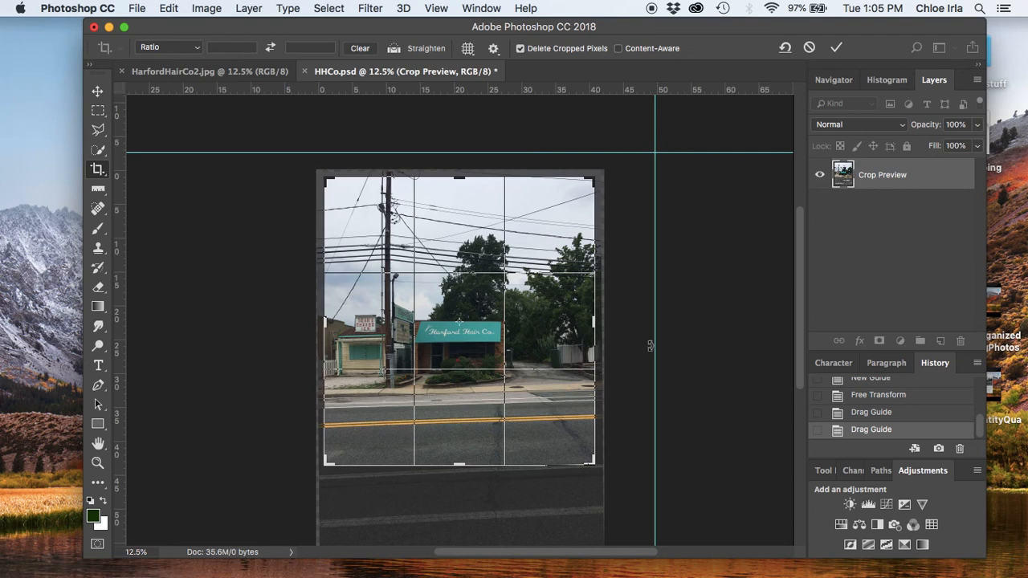
{"action": "key", "text": "Return"}
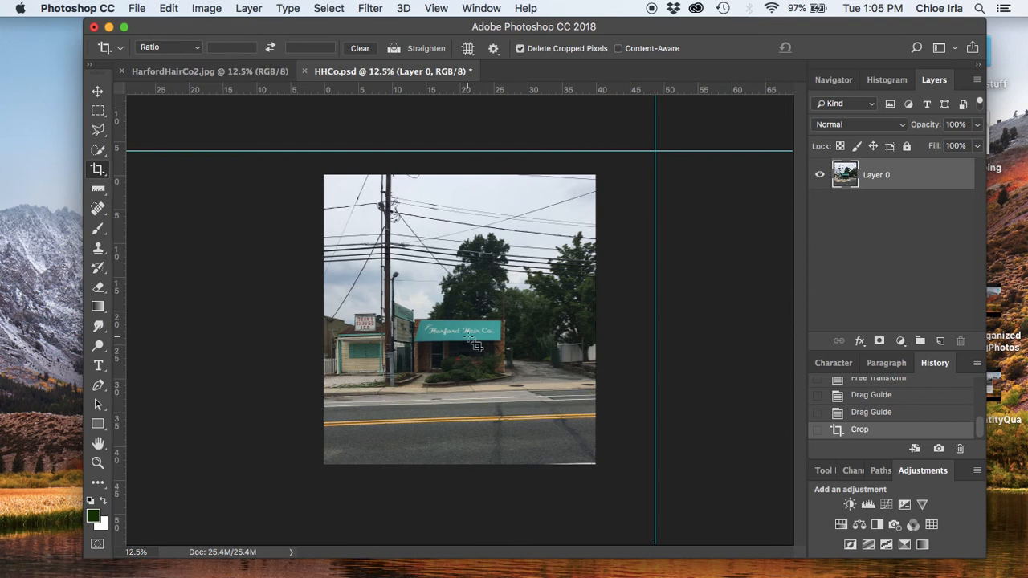
Try a Perspective transform on the photo layer, spreading its bottom corners outward
{"action": "left_click", "coordinate": [98, 169]}
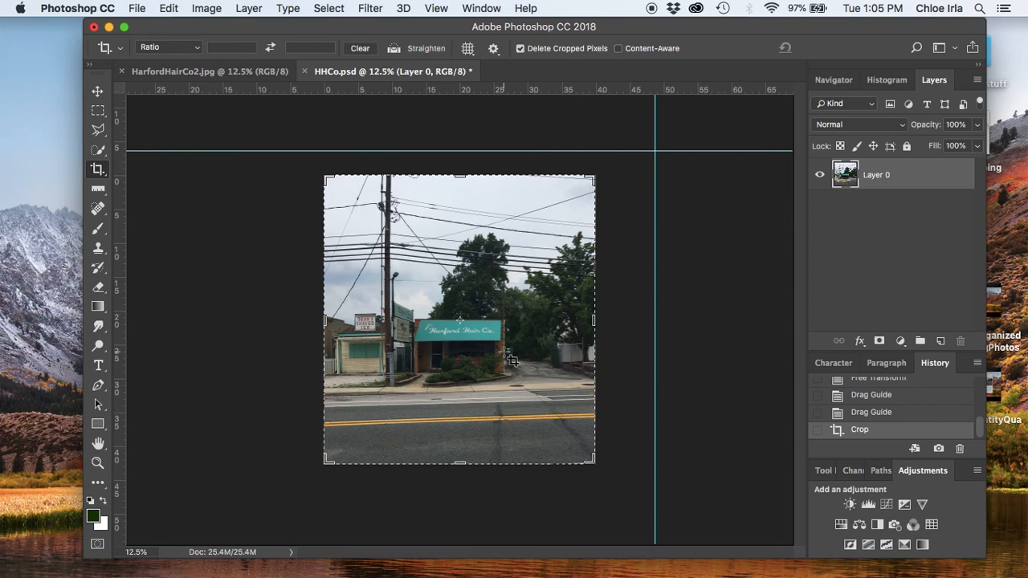
{"action": "left_click", "coordinate": [97, 91]}
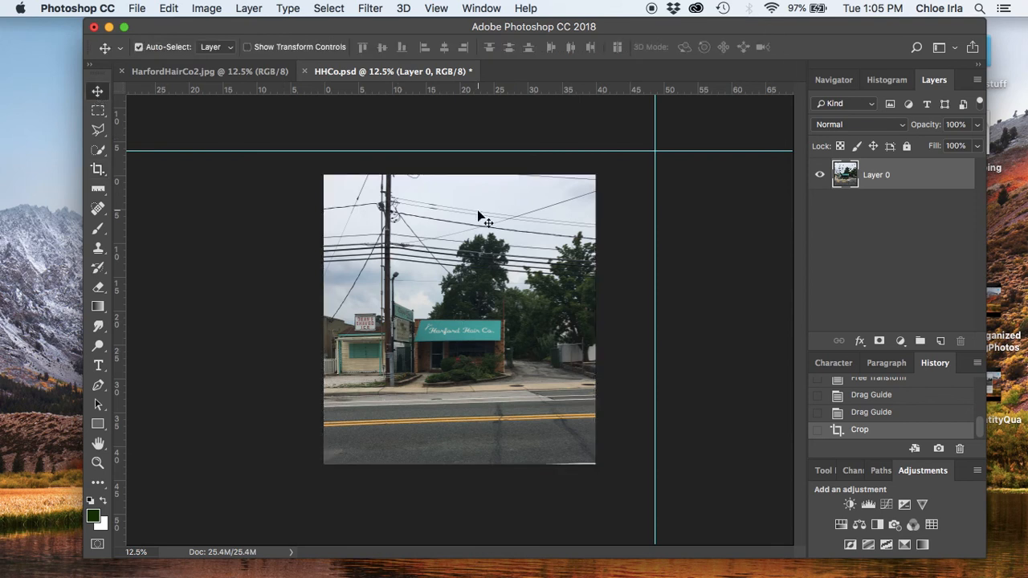
{"action": "right_click", "coordinate": [497, 261]}
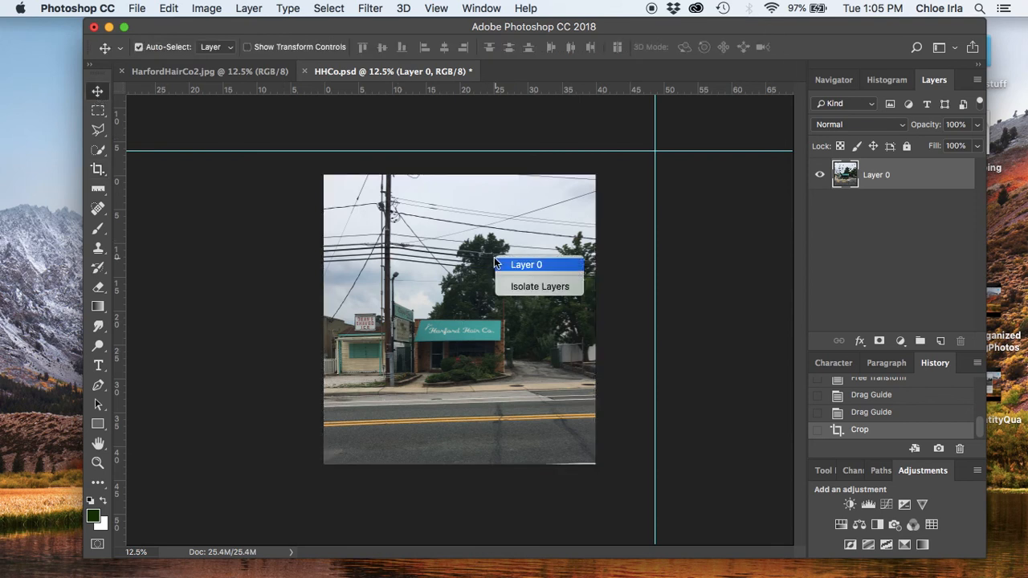
{"action": "left_click", "coordinate": [407, 246]}
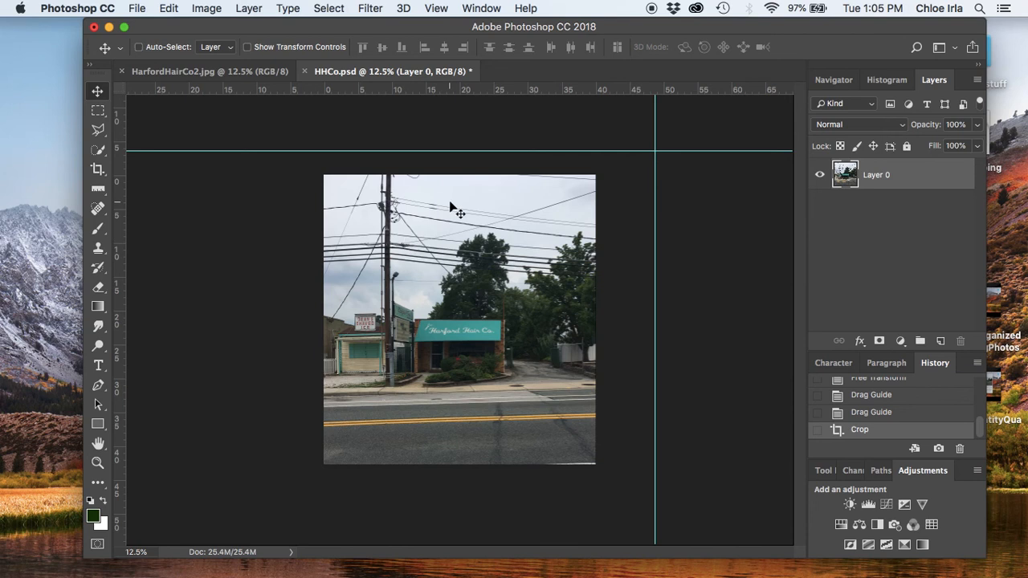
{"action": "key", "text": "ctrl+t"}
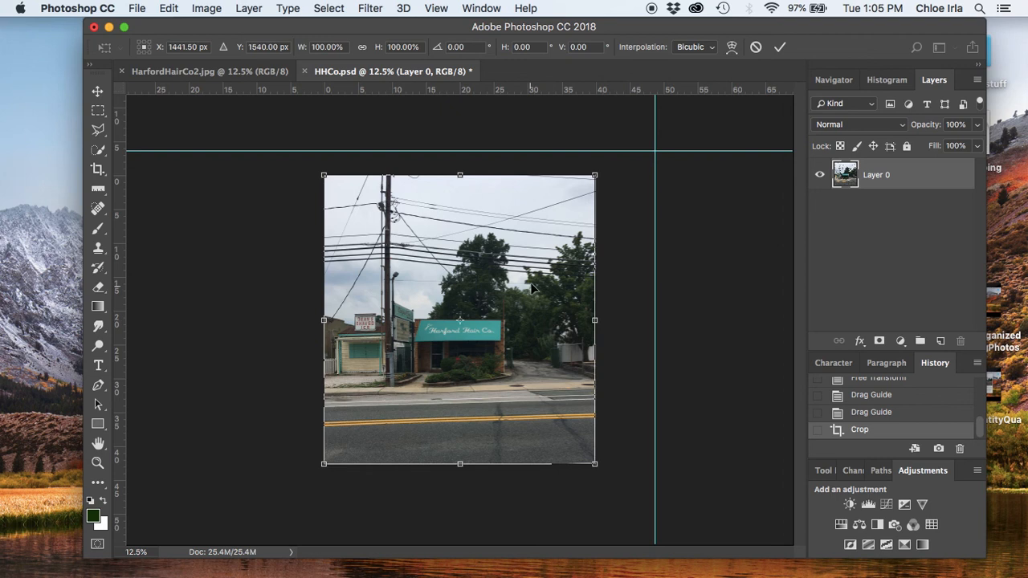
{"action": "right_click", "coordinate": [530, 347]}
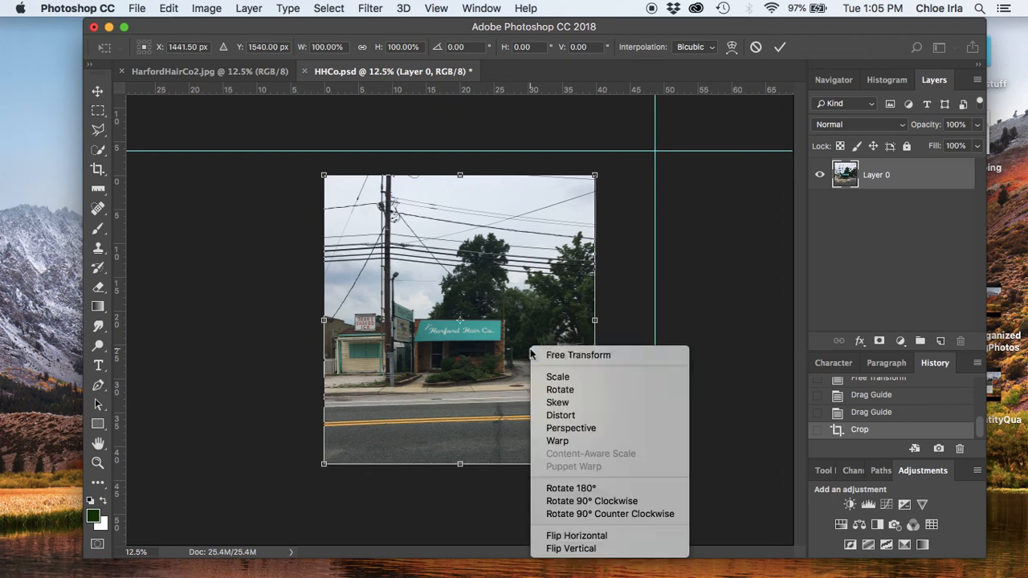
{"action": "left_click", "coordinate": [623, 430]}
{"action": "left_click", "coordinate": [595, 465]}
{"action": "left_click_drag", "start_coordinate": [596, 469], "coordinate": [633, 471]}
{"action": "mouse_move", "coordinate": [615, 321]}
{"action": "left_mouse_down"}
{"action": "mouse_move", "coordinate": [596, 318]}
{"action": "mouse_move", "coordinate": [604, 325]}
{"action": "left_mouse_up"}
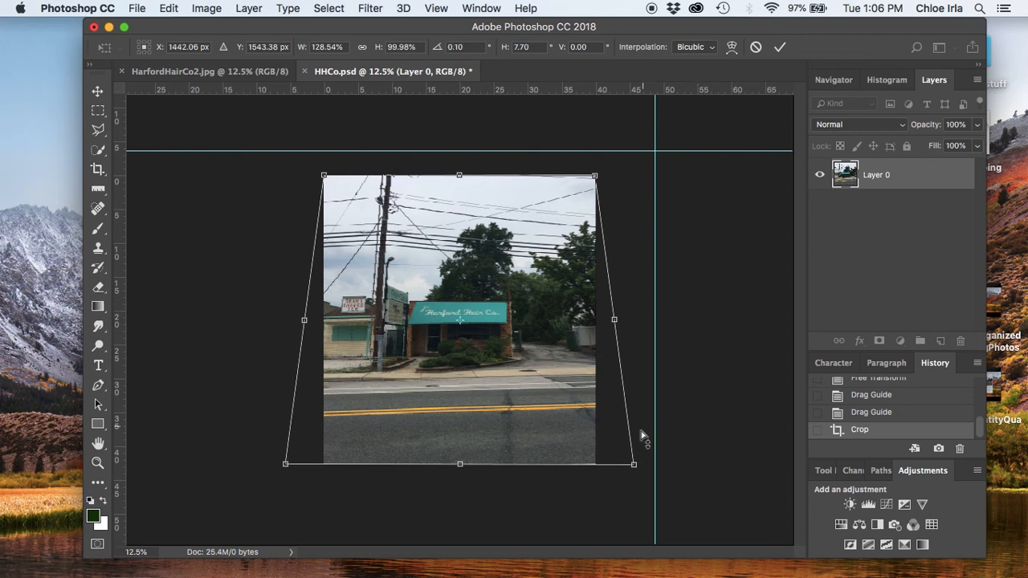
{"action": "left_click_drag", "start_coordinate": [634, 465], "coordinate": [606, 490]}
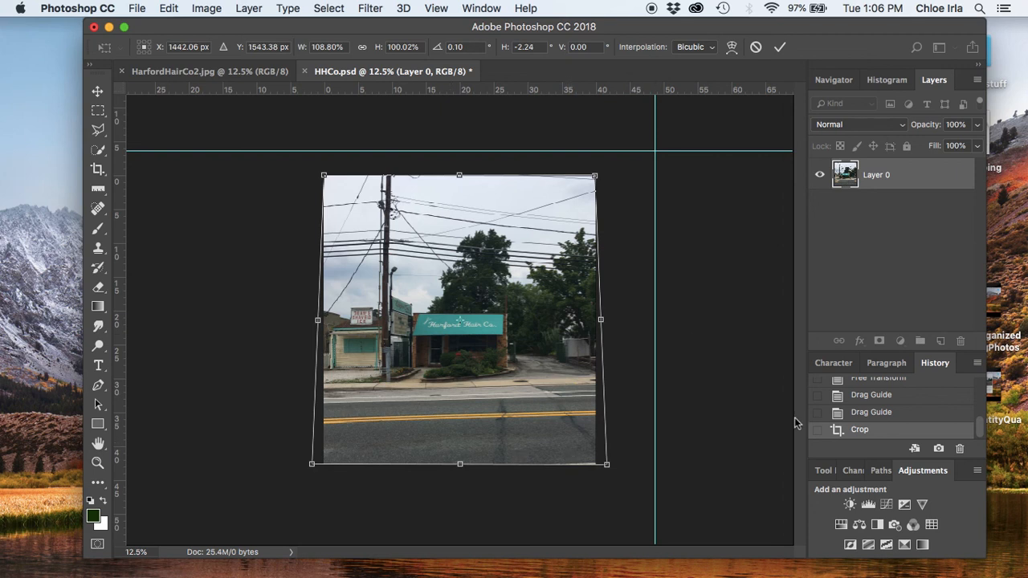
{"action": "key", "text": "Return"}
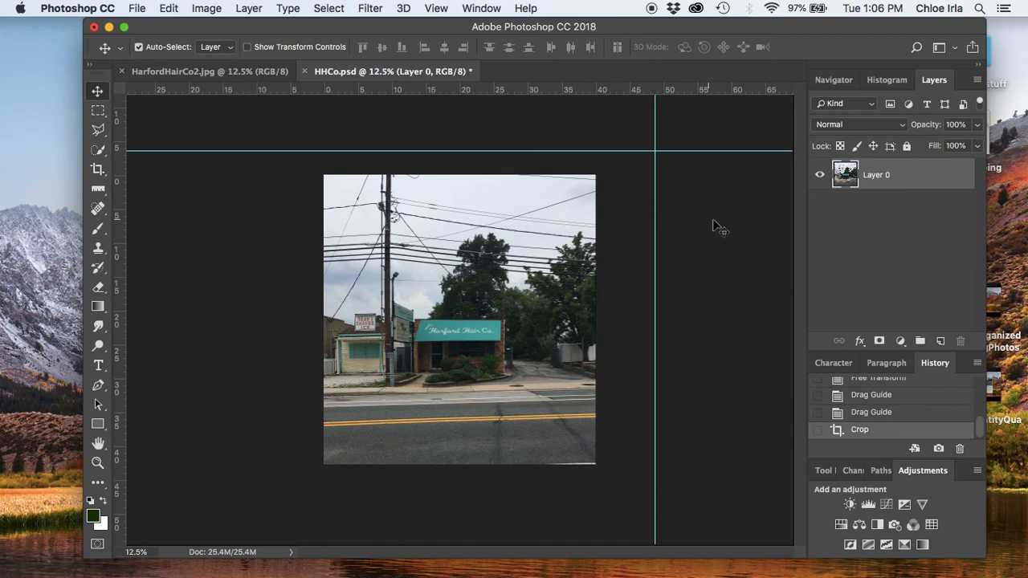
Resize the image to 8.5 inches wide at 300 pixels/inch and save HHCo.psd
{"action": "left_click", "coordinate": [202, 8]}
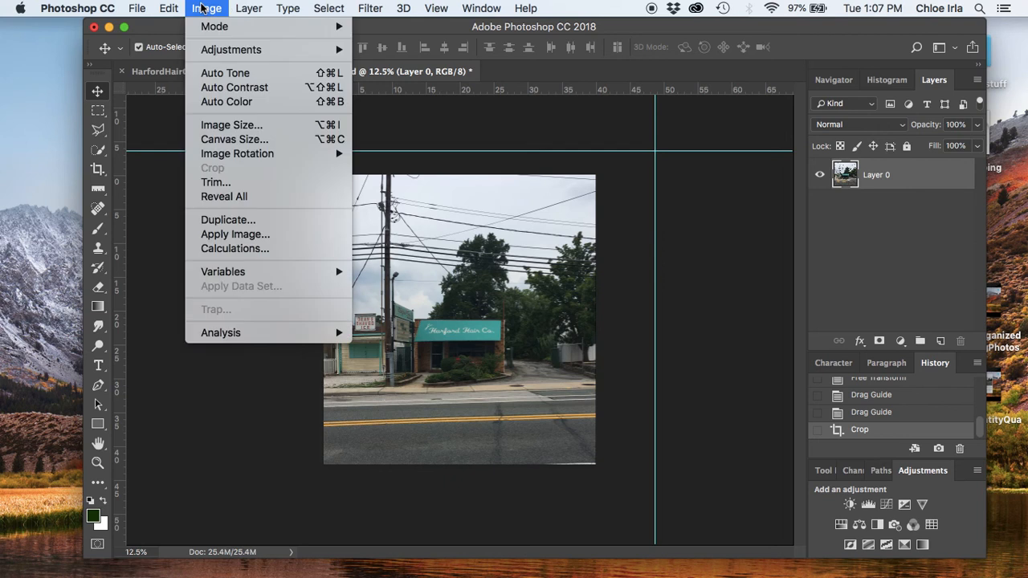
{"action": "left_click", "coordinate": [254, 125]}
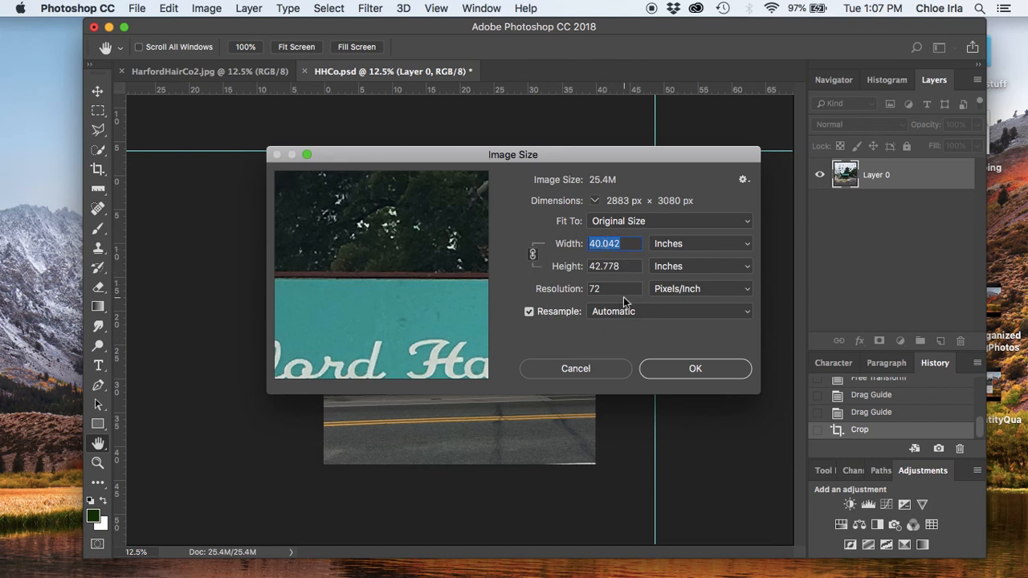
{"action": "left_click_drag", "start_coordinate": [624, 289], "coordinate": [533, 282]}
{"action": "type", "text": "3"}
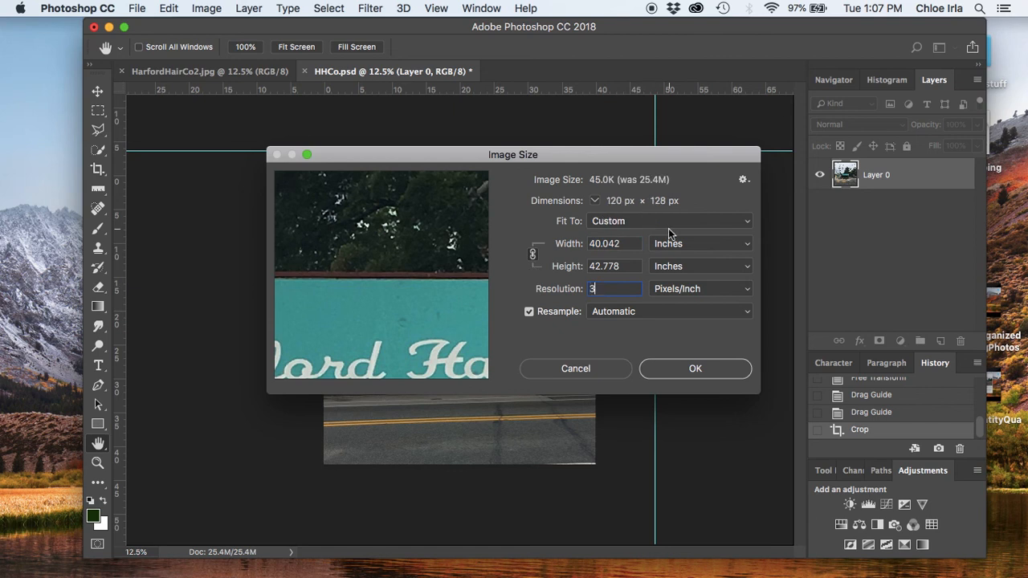
{"action": "type", "text": "00"}
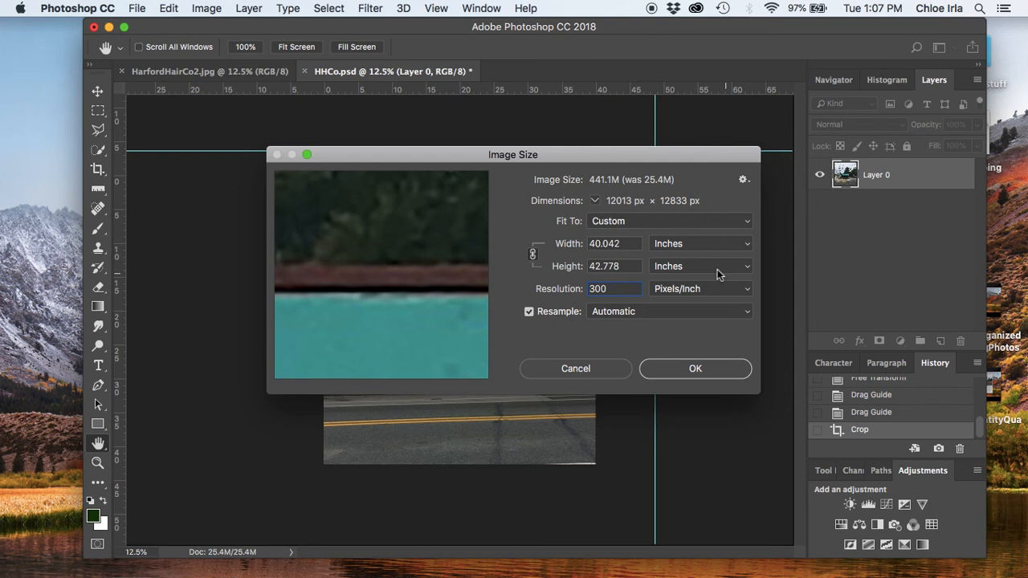
{"action": "left_click_drag", "start_coordinate": [631, 245], "coordinate": [605, 243]}
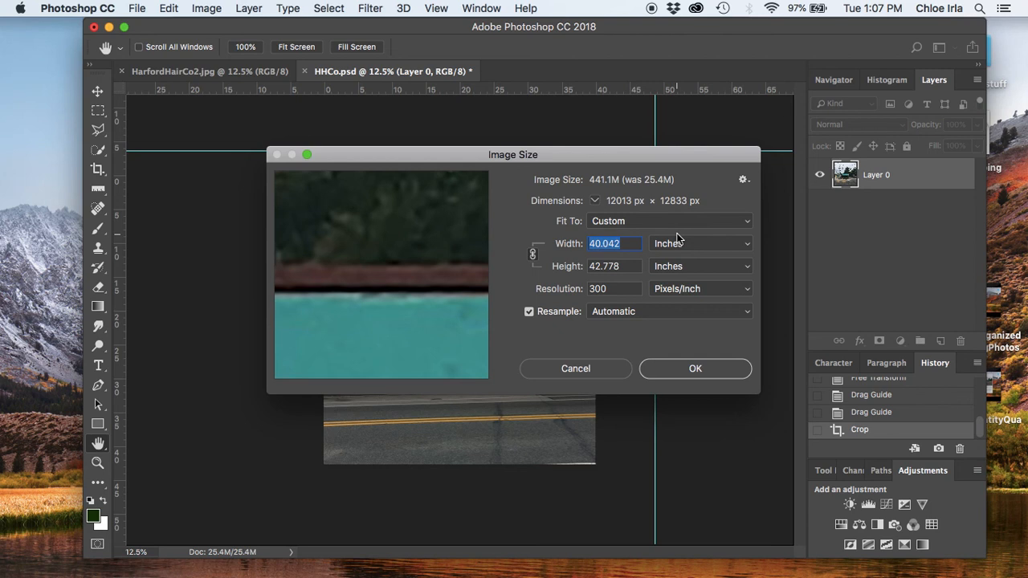
{"action": "type", "text": "8"}
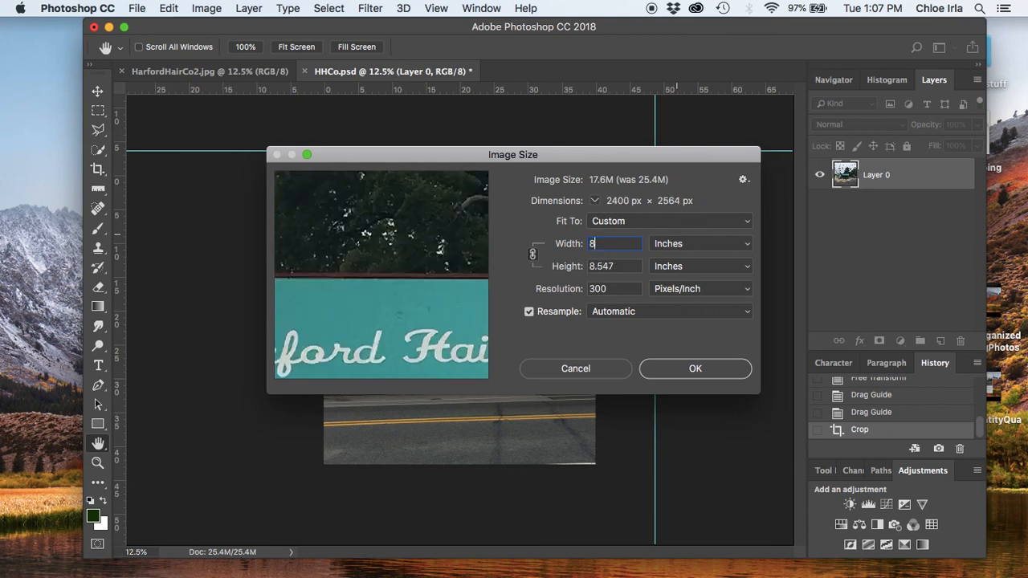
{"action": "type", "text": ".5"}
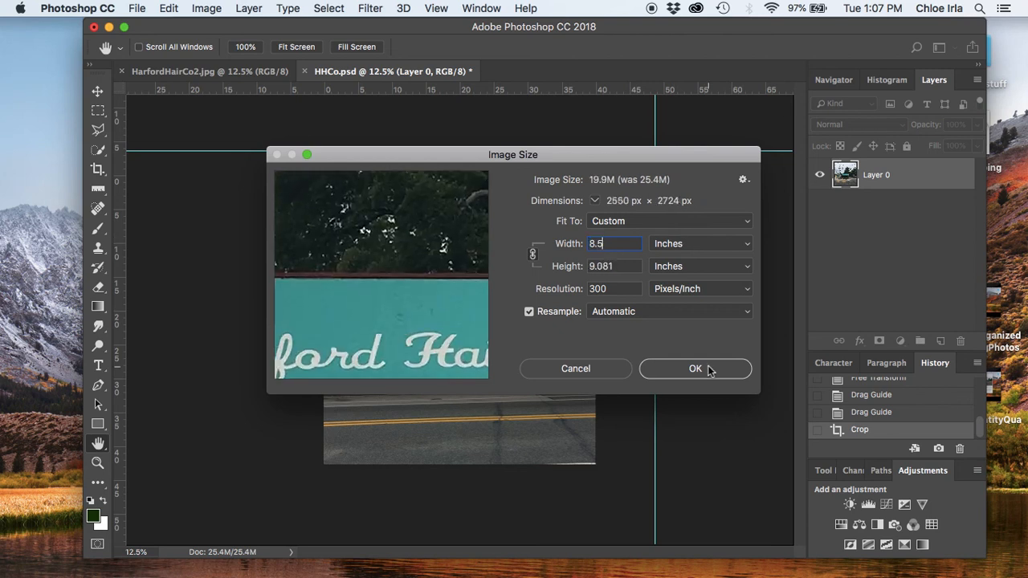
{"action": "left_click", "coordinate": [724, 374]}
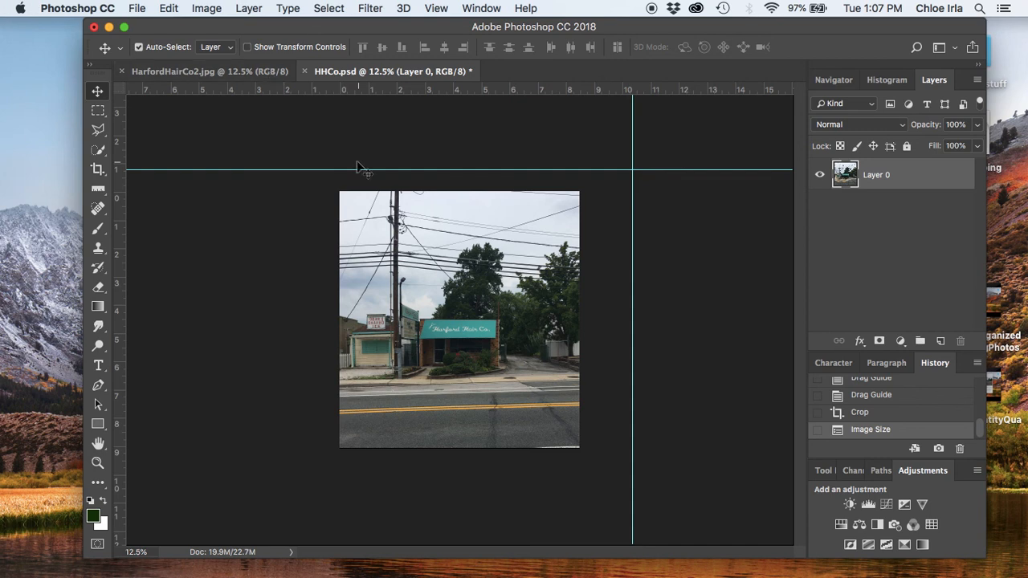
{"action": "left_click", "coordinate": [137, 8]}
{"action": "left_click", "coordinate": [158, 151]}
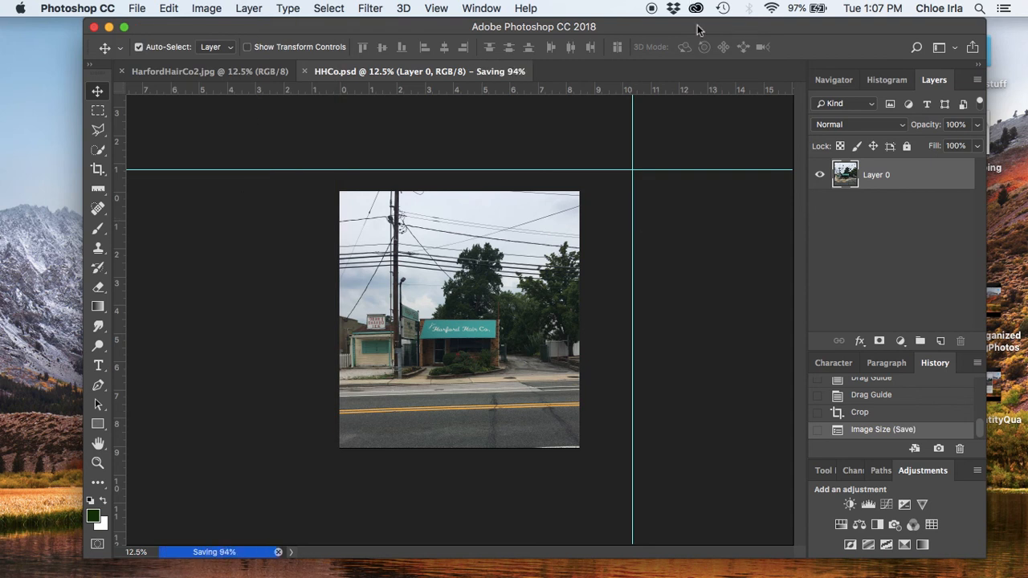
{"action": "left_click_drag", "start_coordinate": [698, 24], "coordinate": [694, 151]}
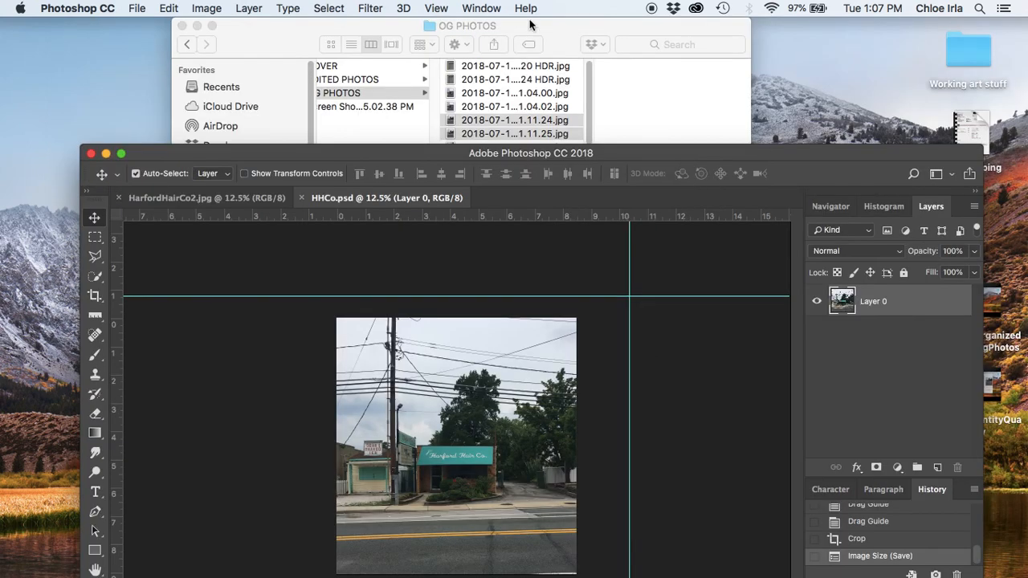
{"action": "left_click_drag", "start_coordinate": [583, 156], "coordinate": [580, 155]}
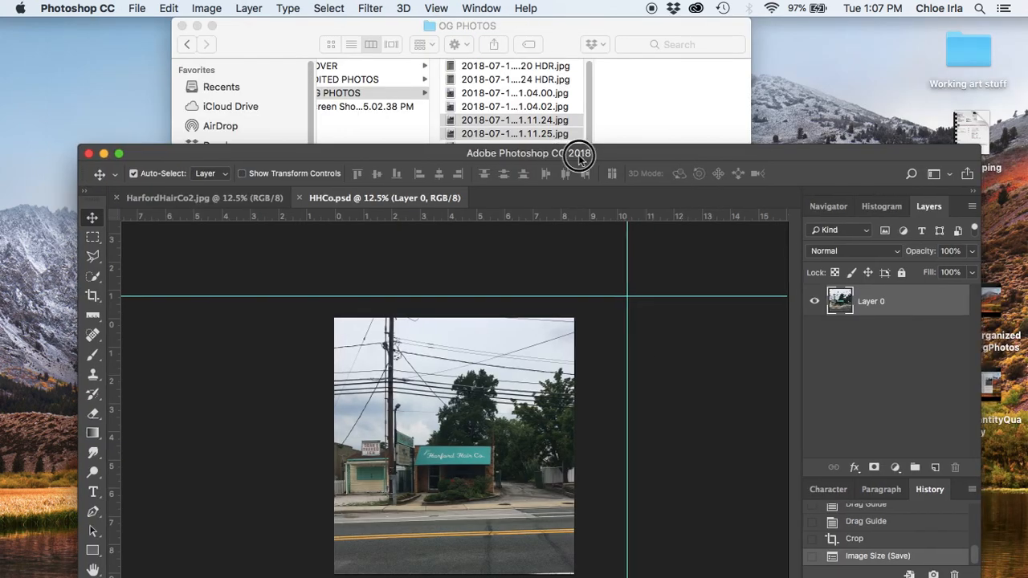
{"action": "left_click", "coordinate": [549, 34]}
{"action": "left_click", "coordinate": [813, 152]}
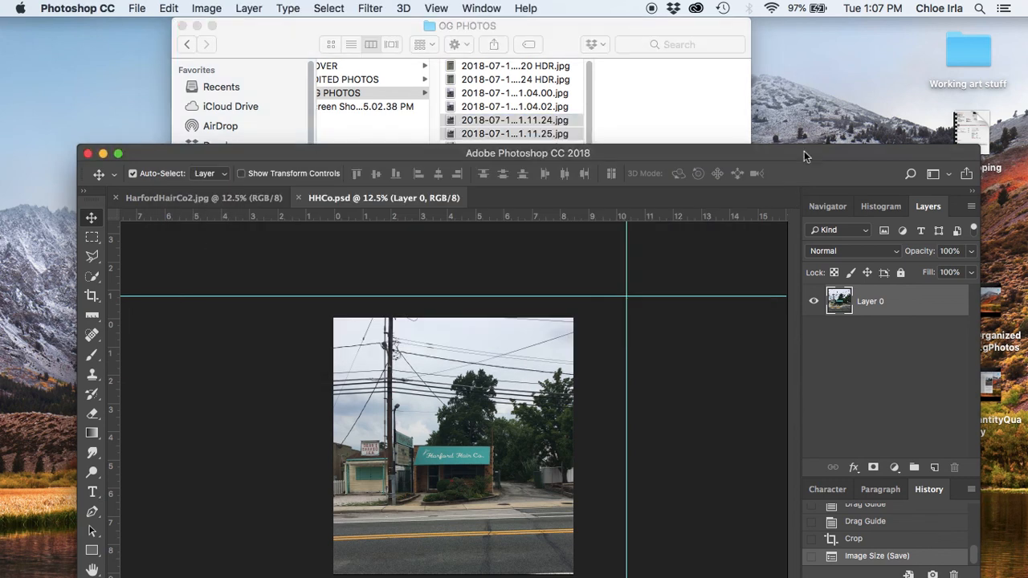
{"action": "left_click_drag", "start_coordinate": [805, 152], "coordinate": [805, 6]}
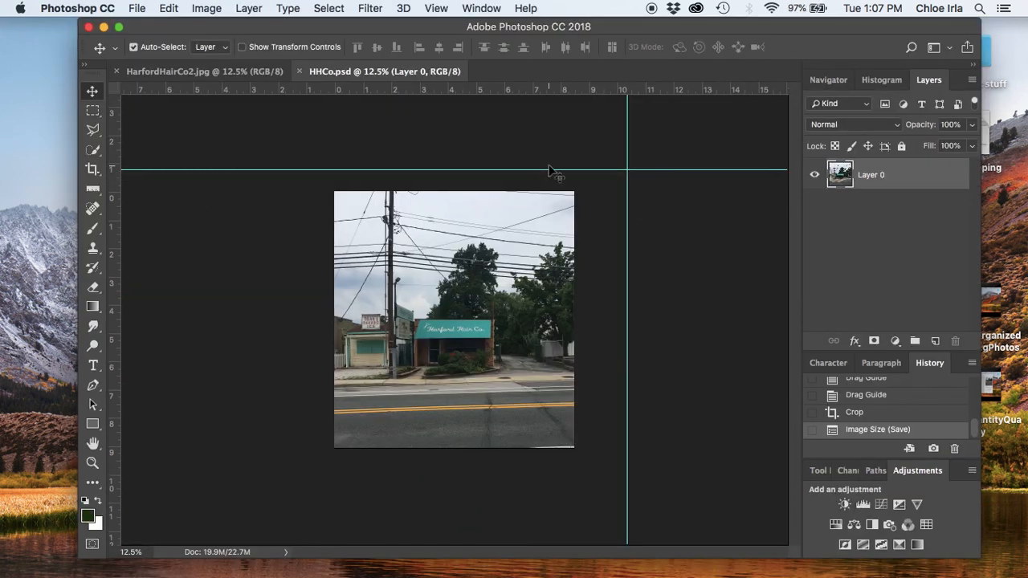